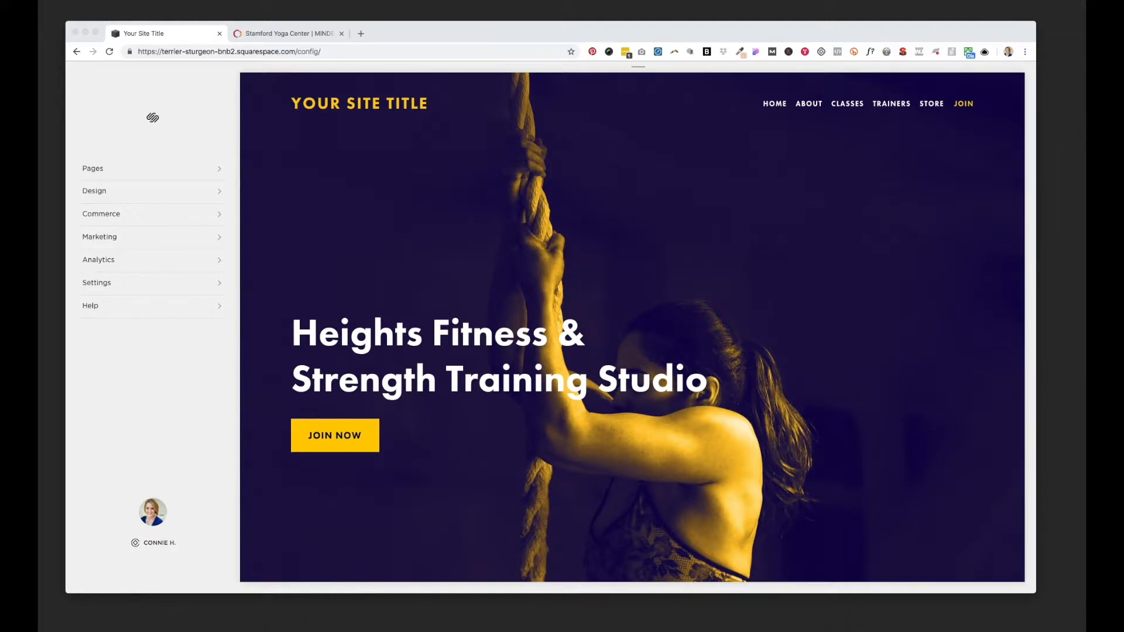
Step: Create a new cover page named "Coming soon" in the site's primary navigation
click(164, 373)
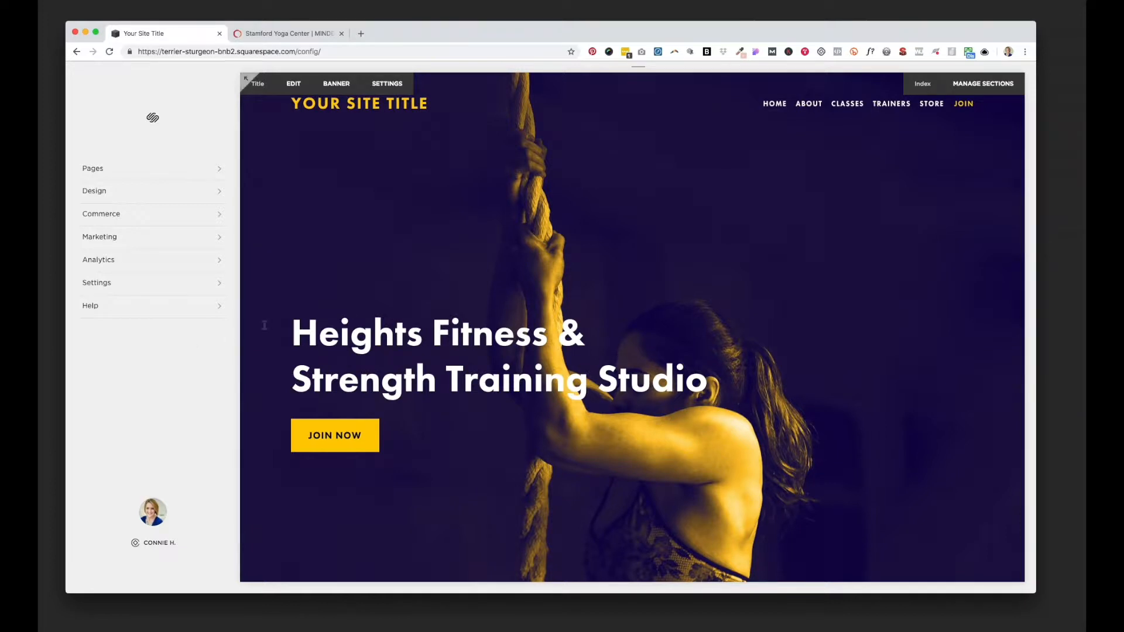
click(220, 170)
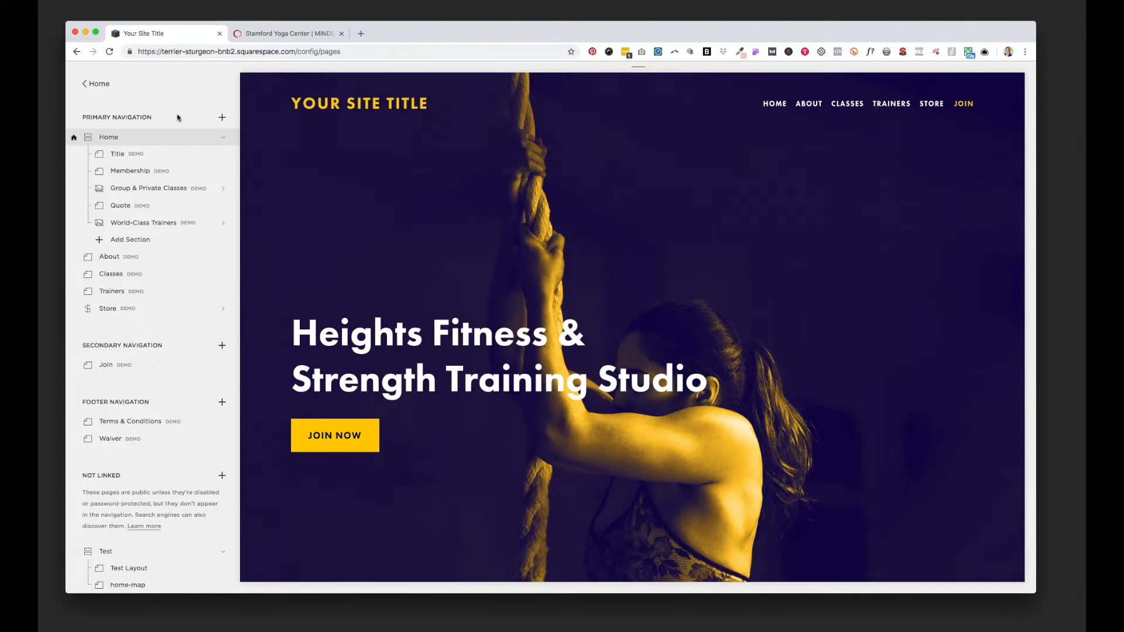
click(222, 118)
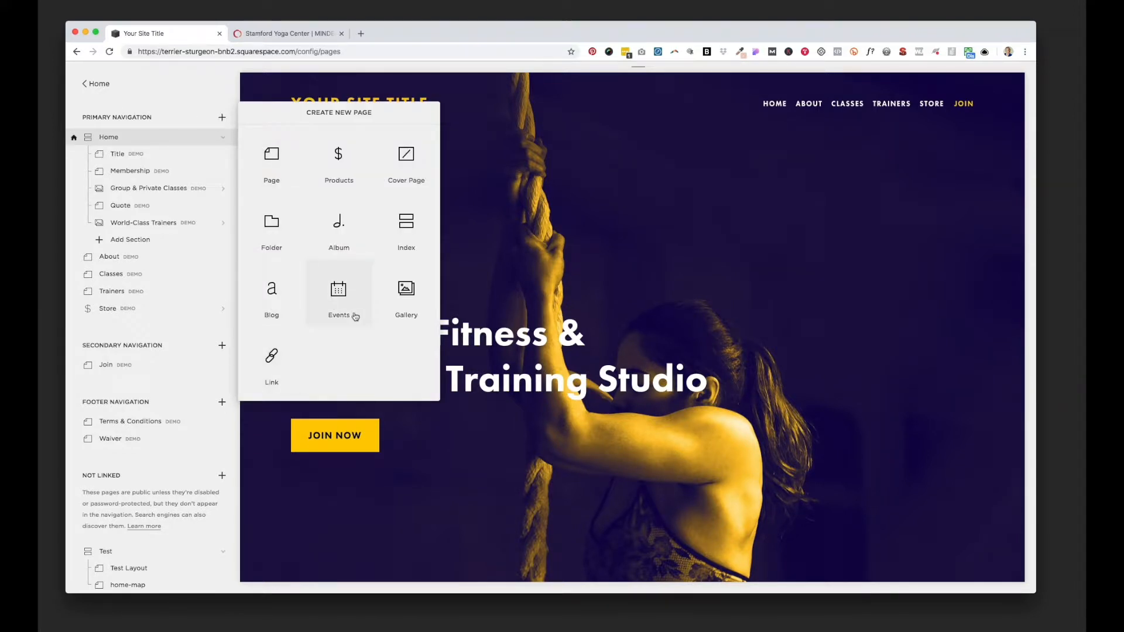
click(409, 156)
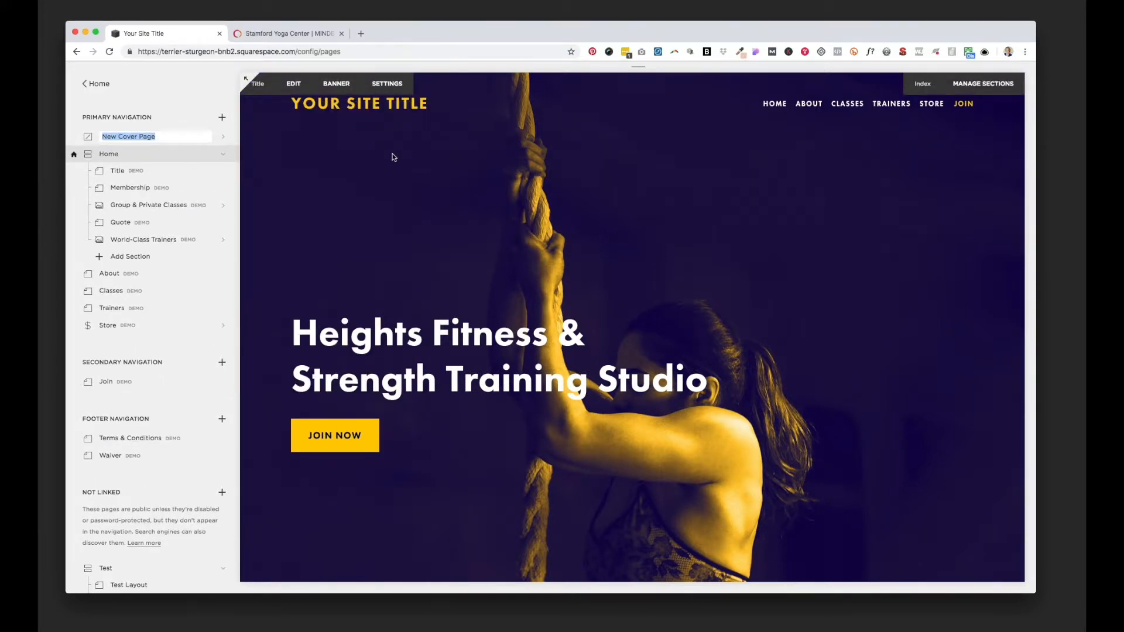
text(Coming soon)
key(Return)
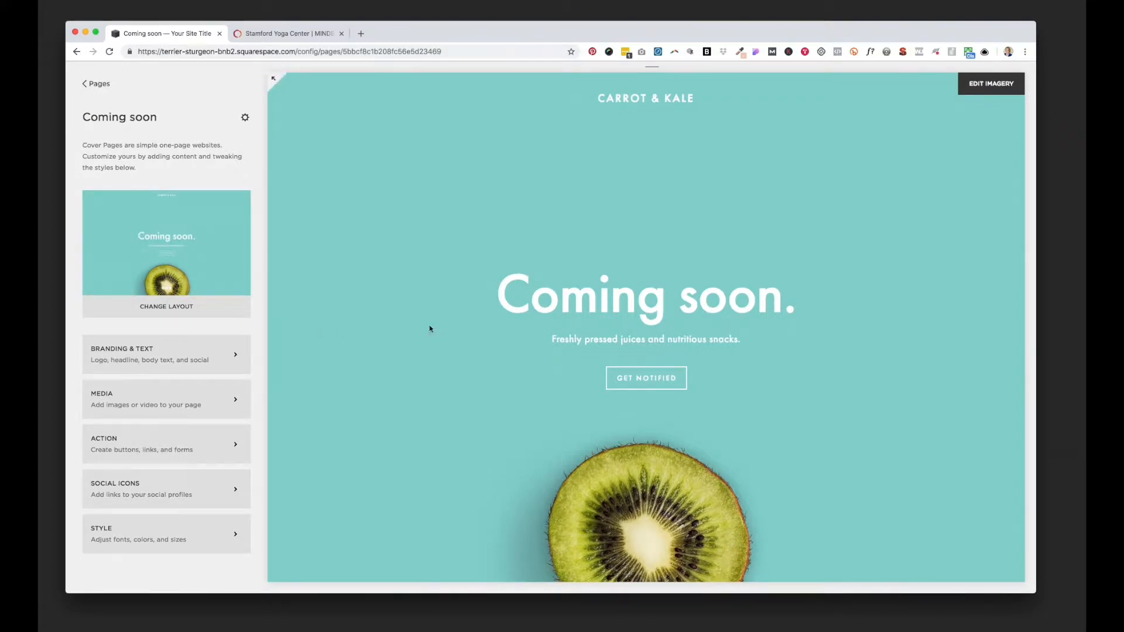
Step: Switch the cover page to the Card layout and save the change
mouse_move(641, 388)
click(188, 307)
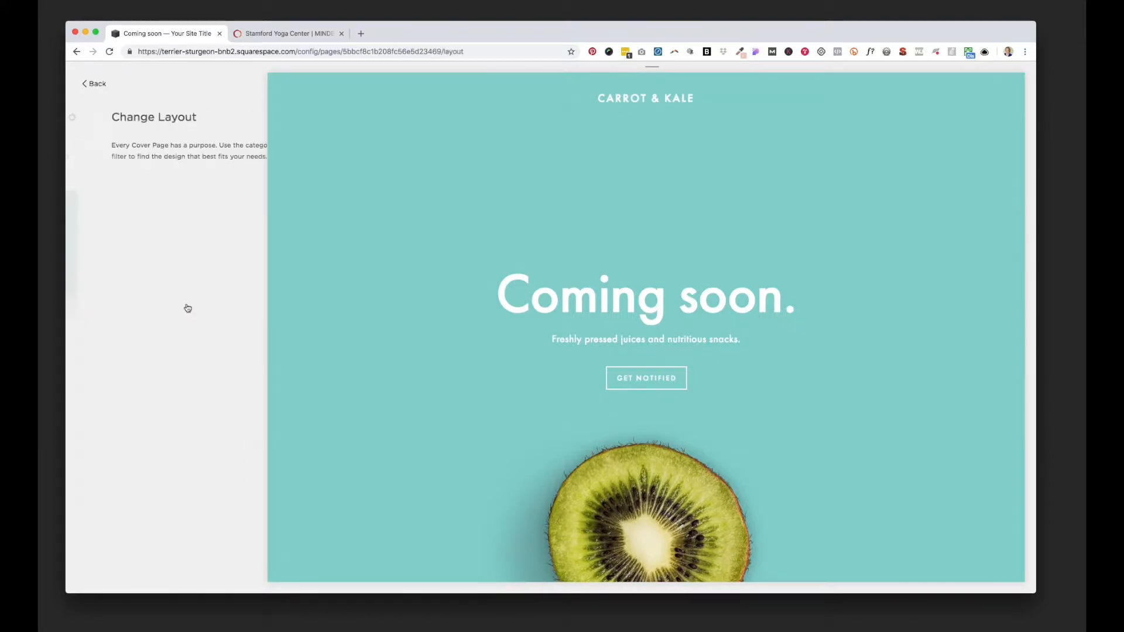
scroll(188, 306, down, 3)
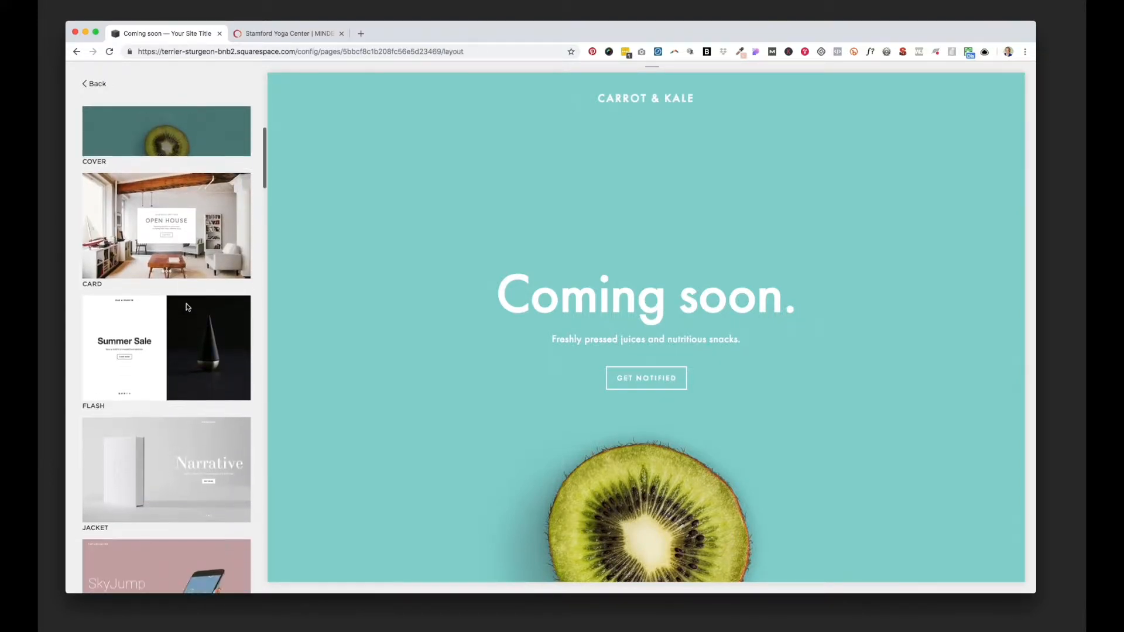
scroll(187, 306, up, 3)
scroll(187, 307, down, 2)
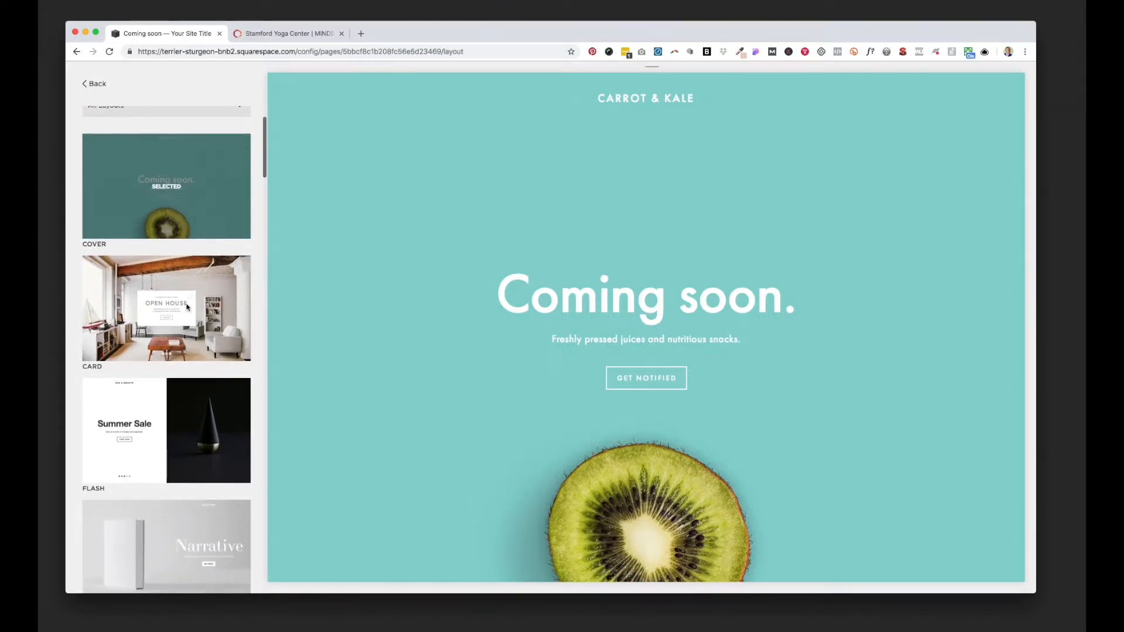
scroll(186, 306, up, 2)
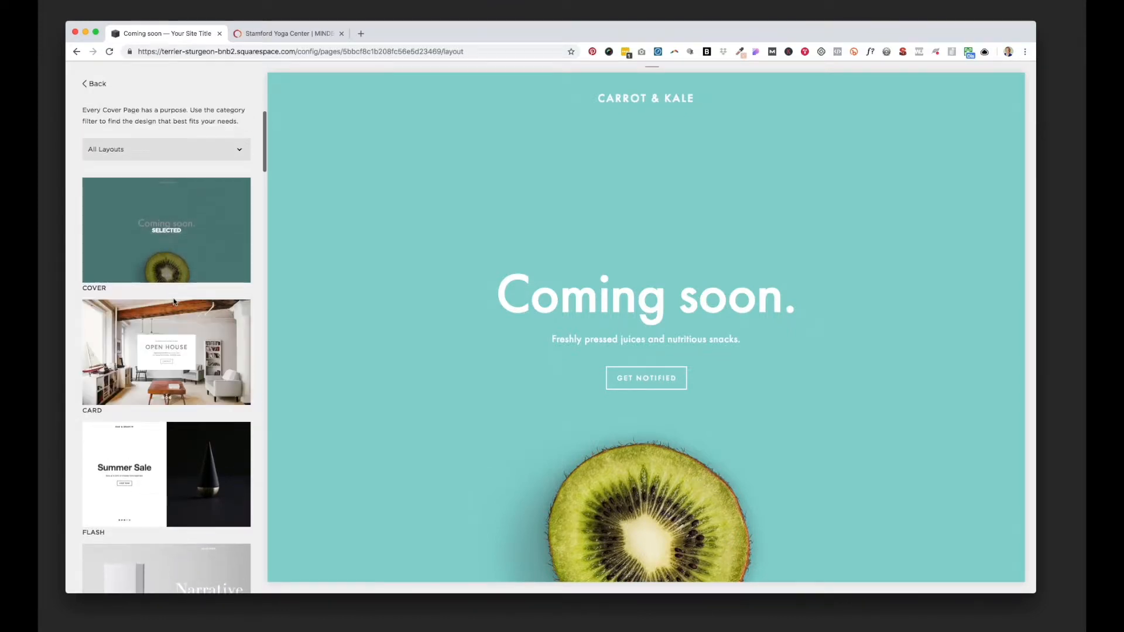
click(165, 352)
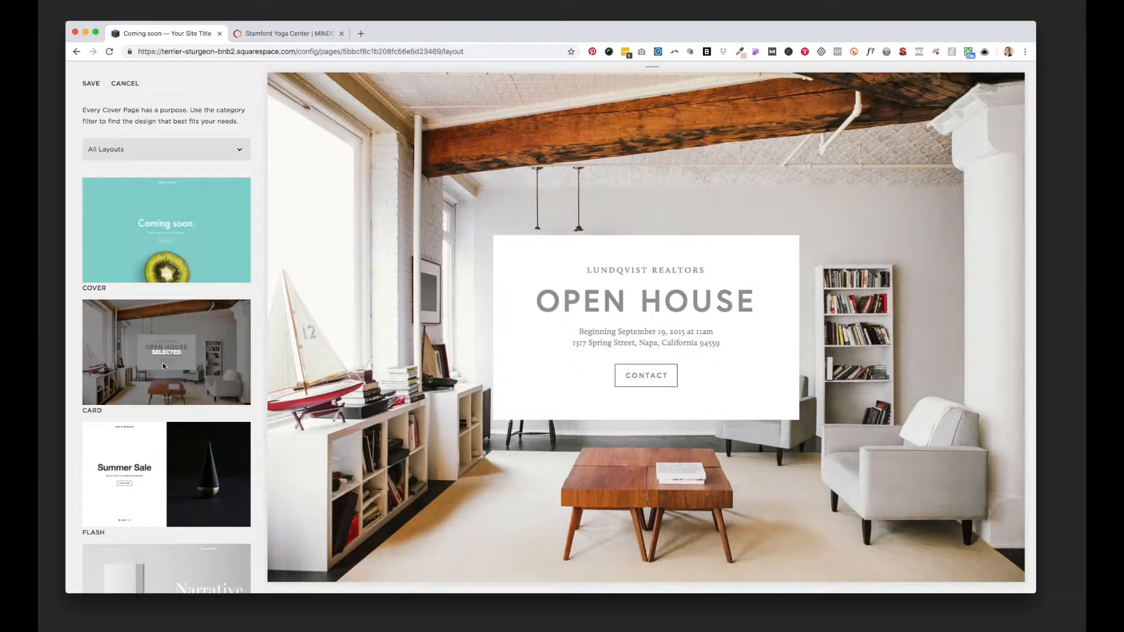
click(91, 84)
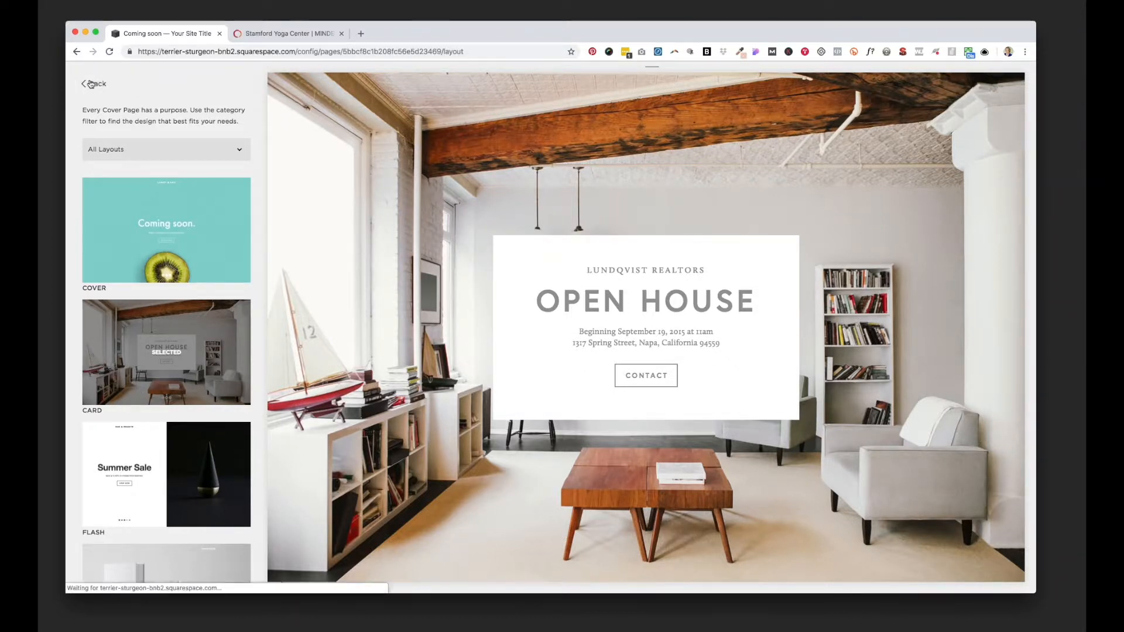
click(91, 83)
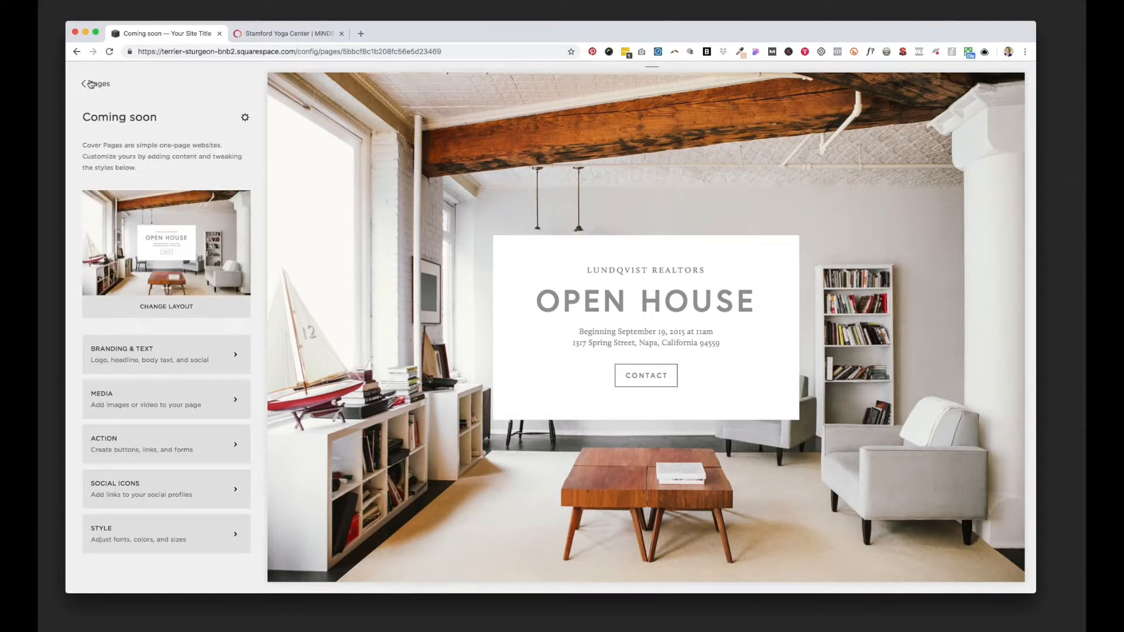
Step: Set the cover page's branding to the text "Awesome pilates studio"
click(161, 349)
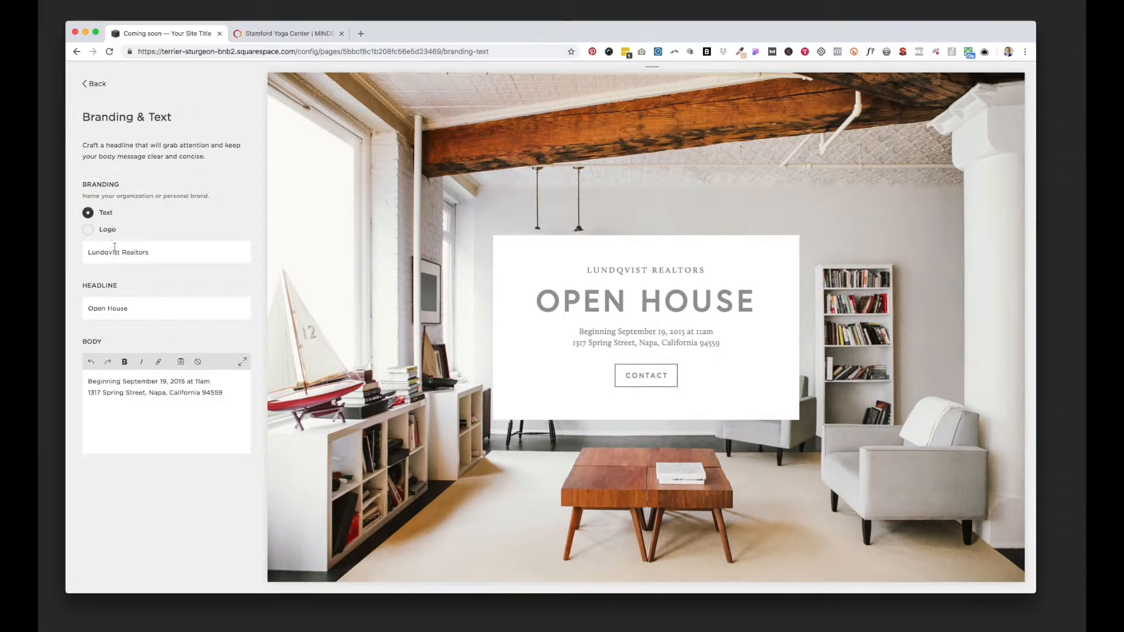
click(87, 229)
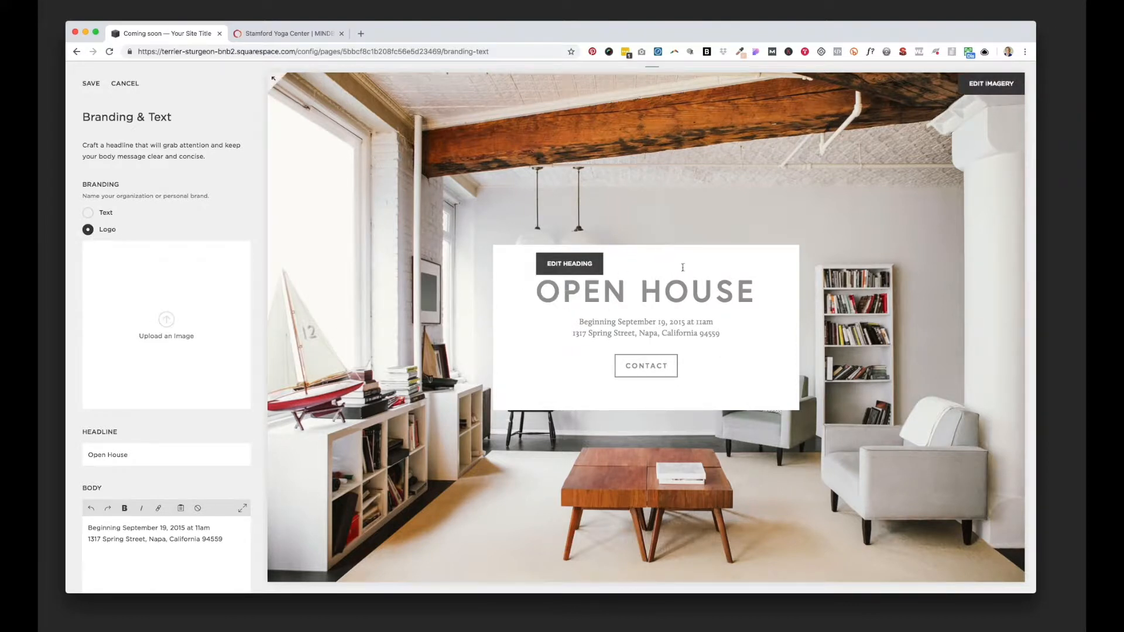
click(88, 212)
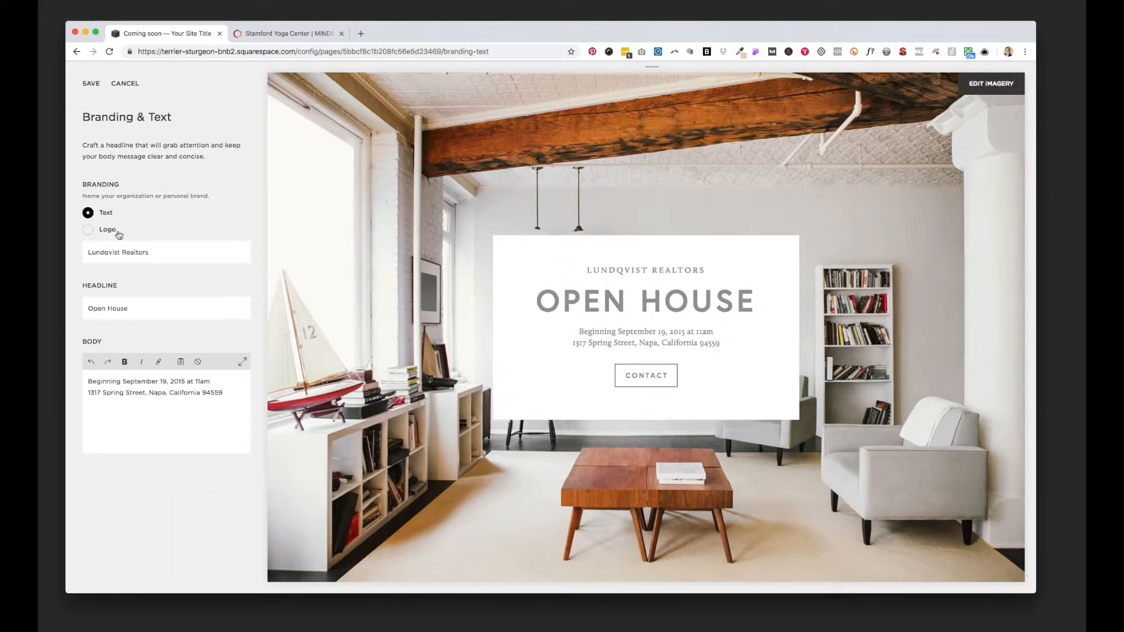
drag(183, 252, 72, 252)
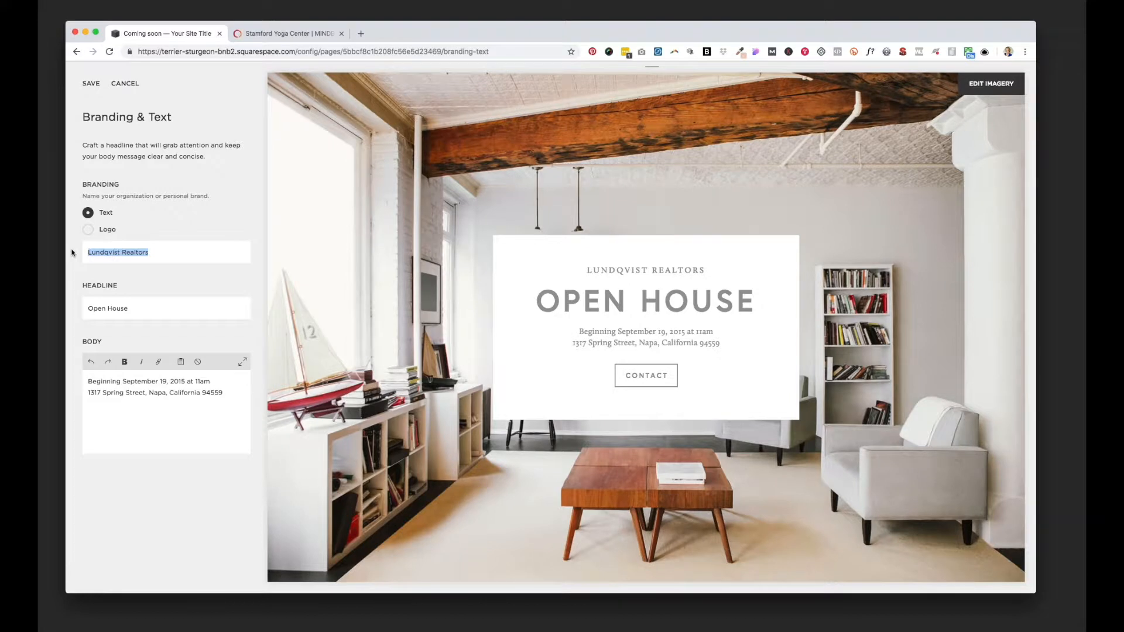
text(A)
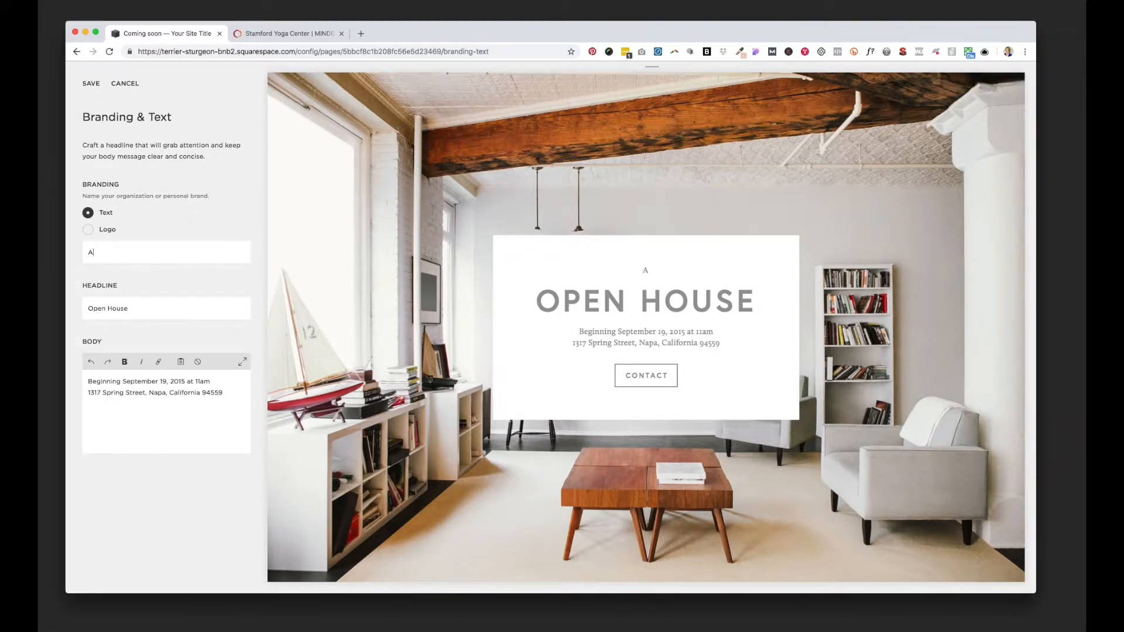
text(wesome pilates st)
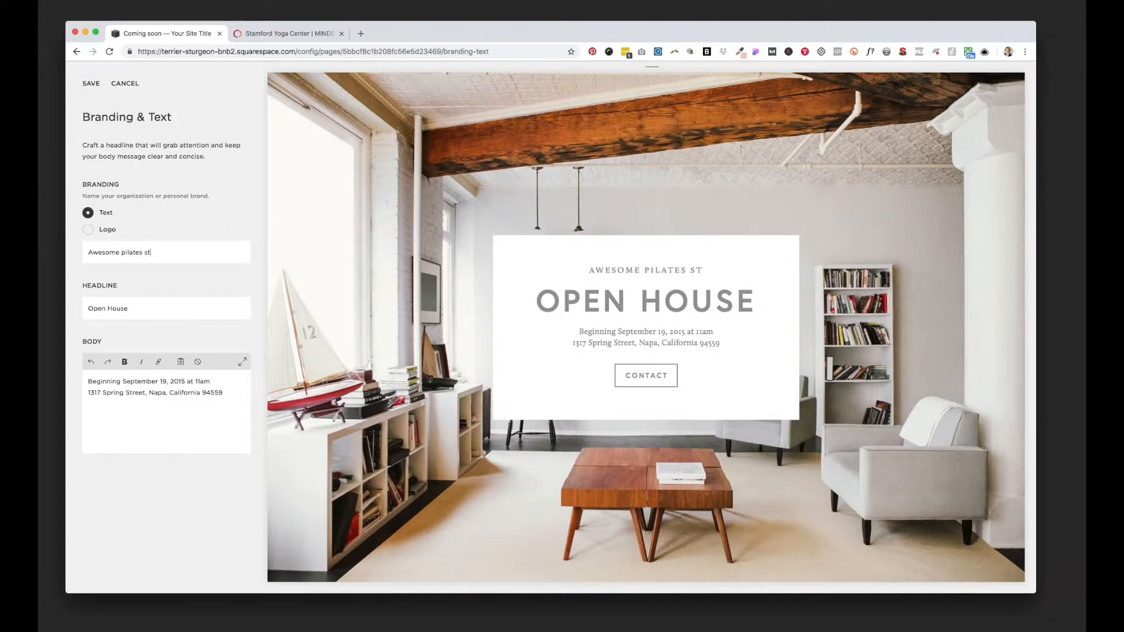
text(udio)
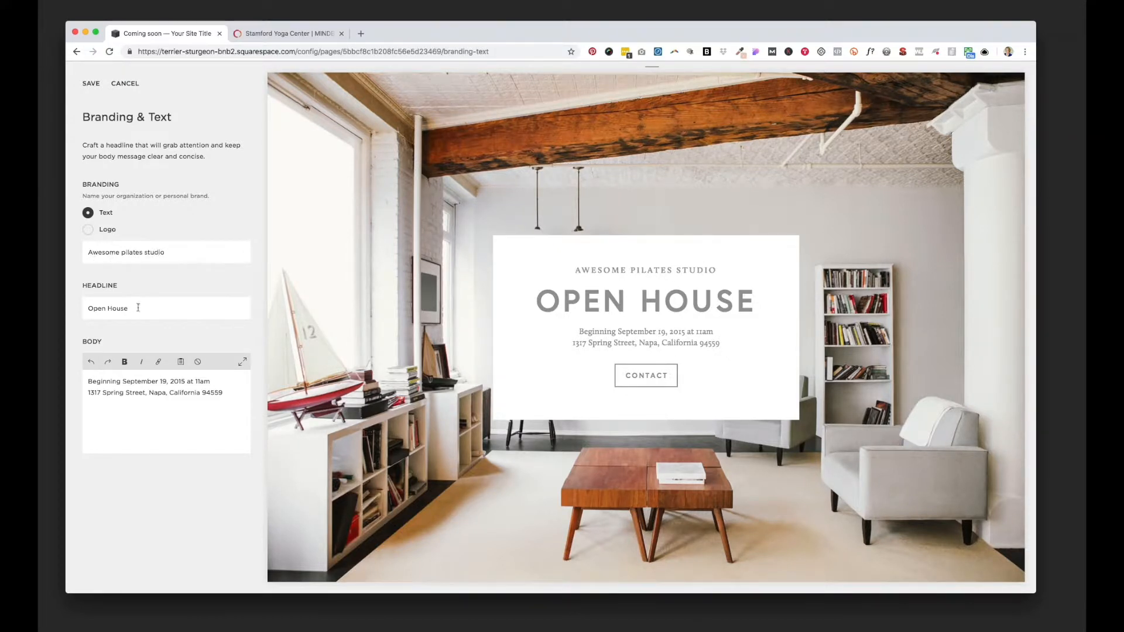
Step: Replace the cover page headline with "Opening soon!"
drag(160, 306, 71, 306)
key(BackSpace)
text(Openon)
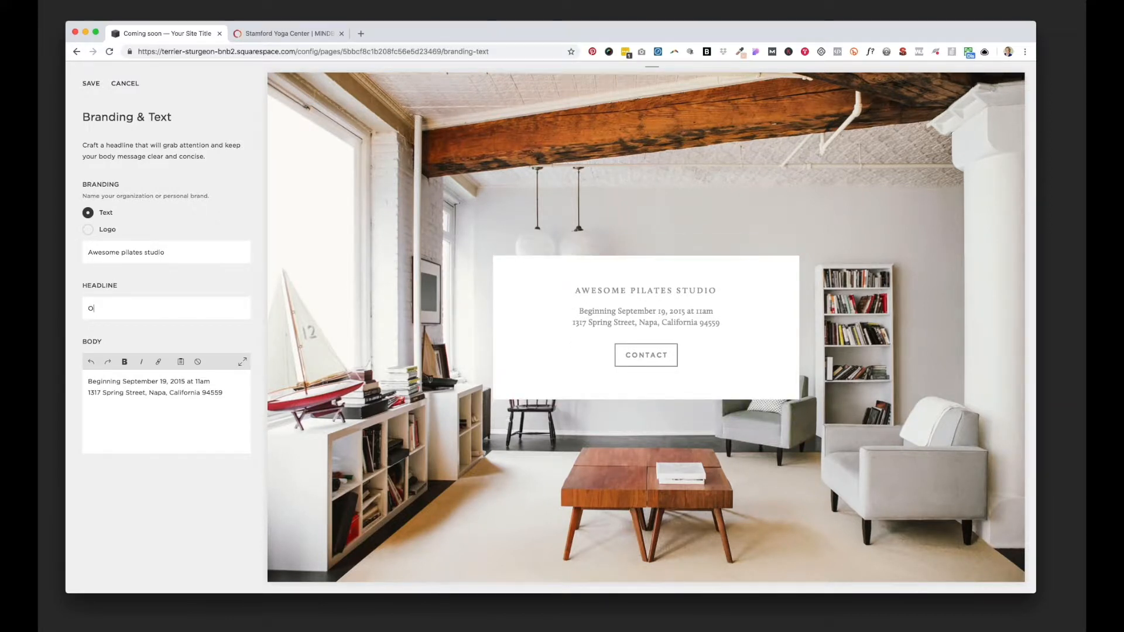
key(BackSpace)
key(BackSpace)
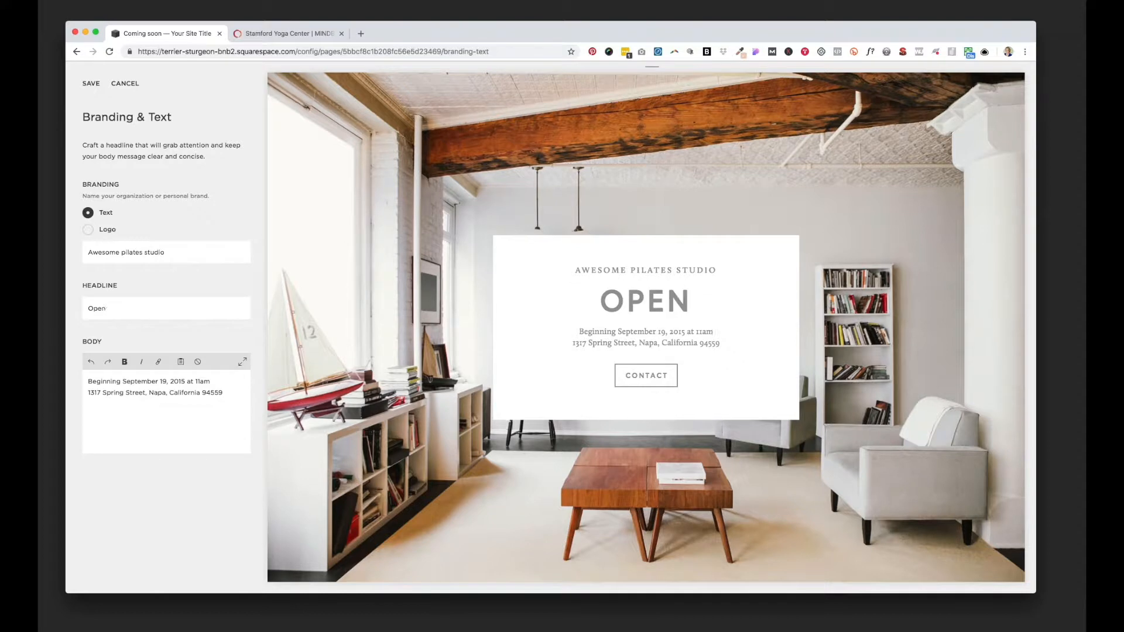
text(ing soon)
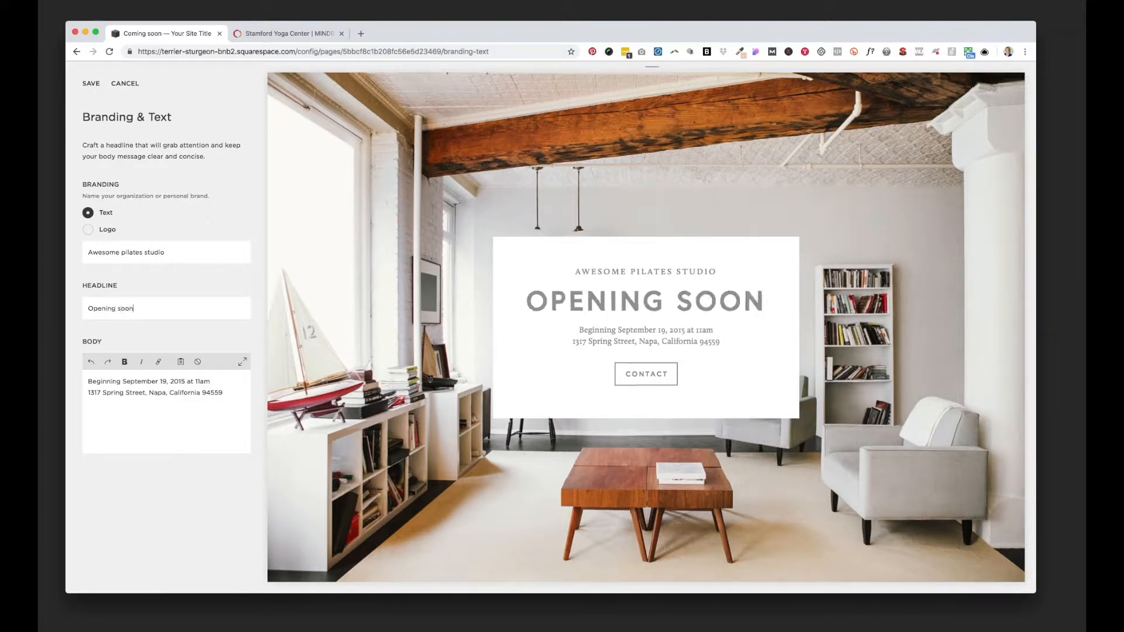
text(!)
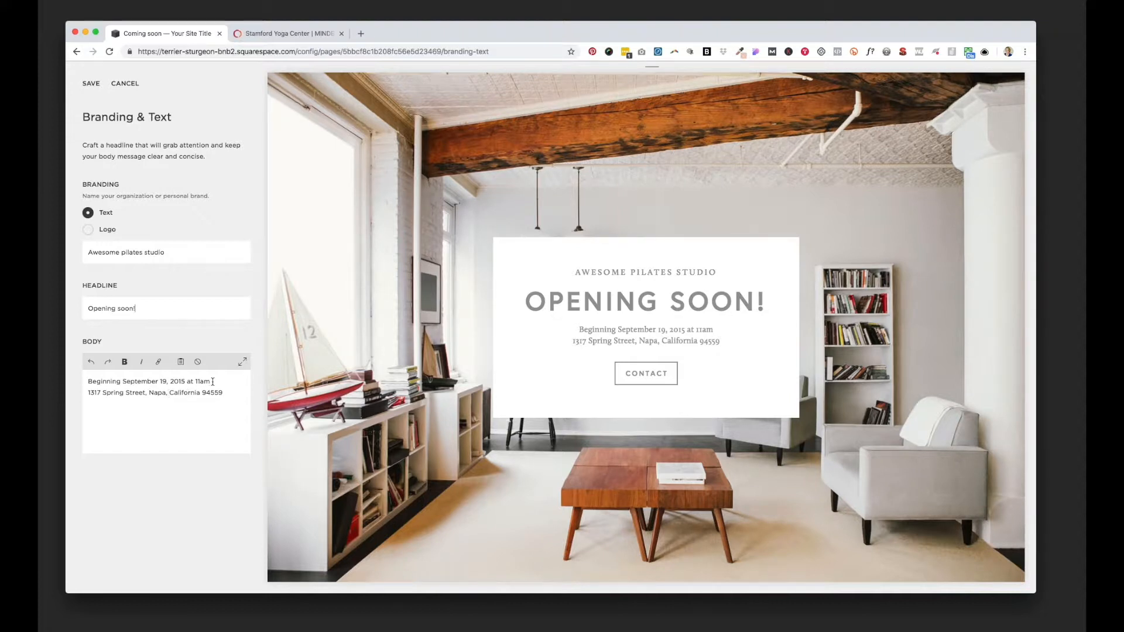
Step: Replace the date line in the body text with "Grand Opening in April!" and save the branding and text
drag(212, 381, 74, 380)
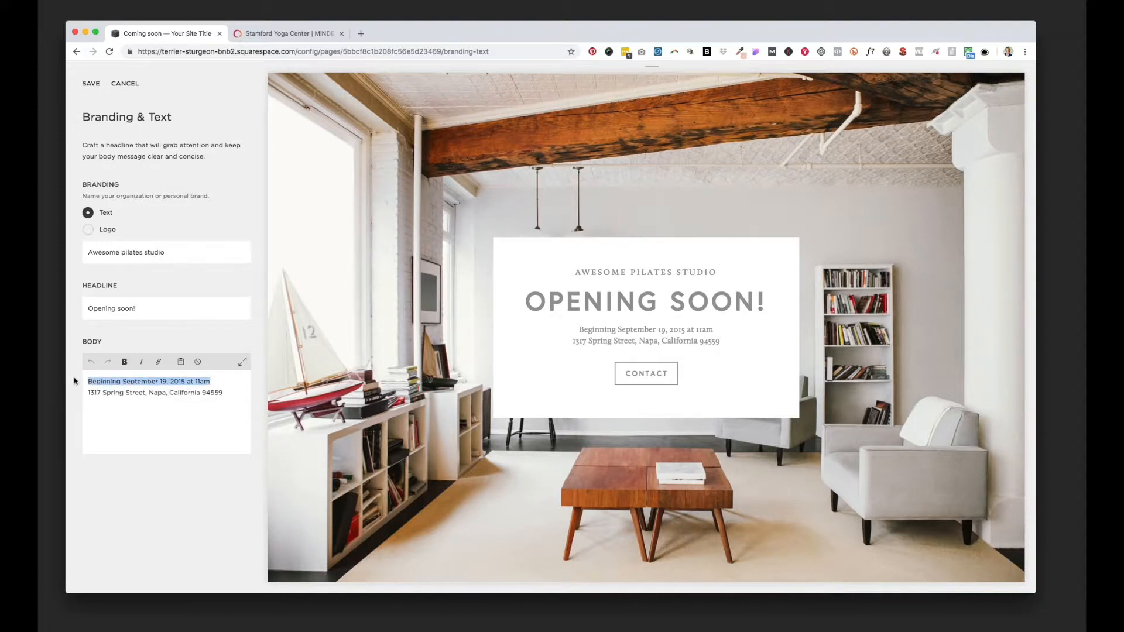
text(Grand )
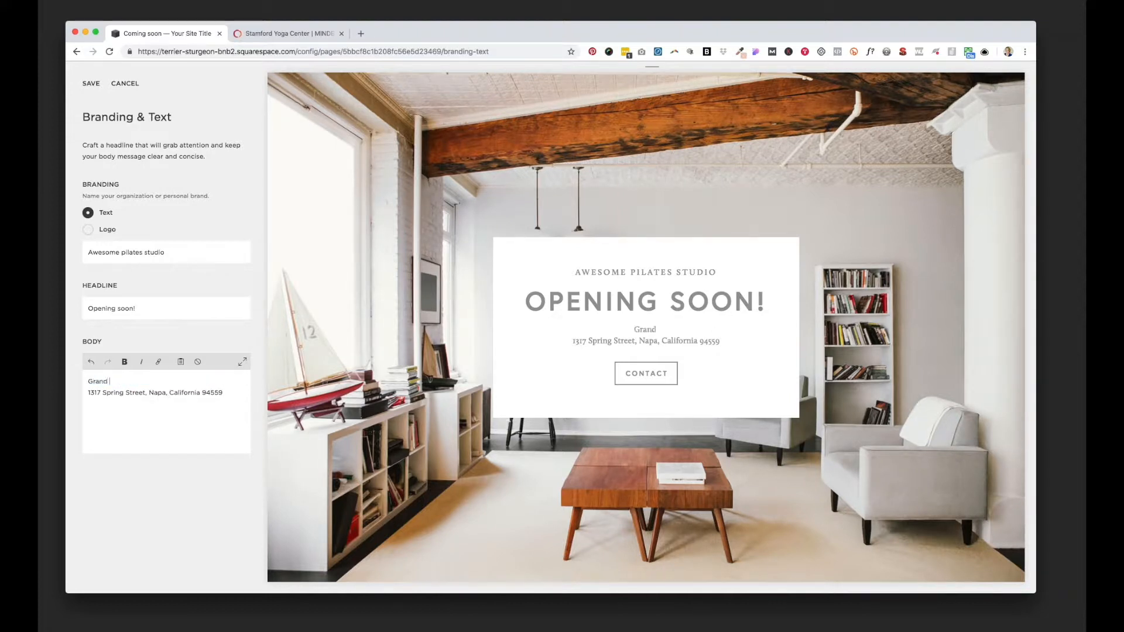
text(Opening in APri)
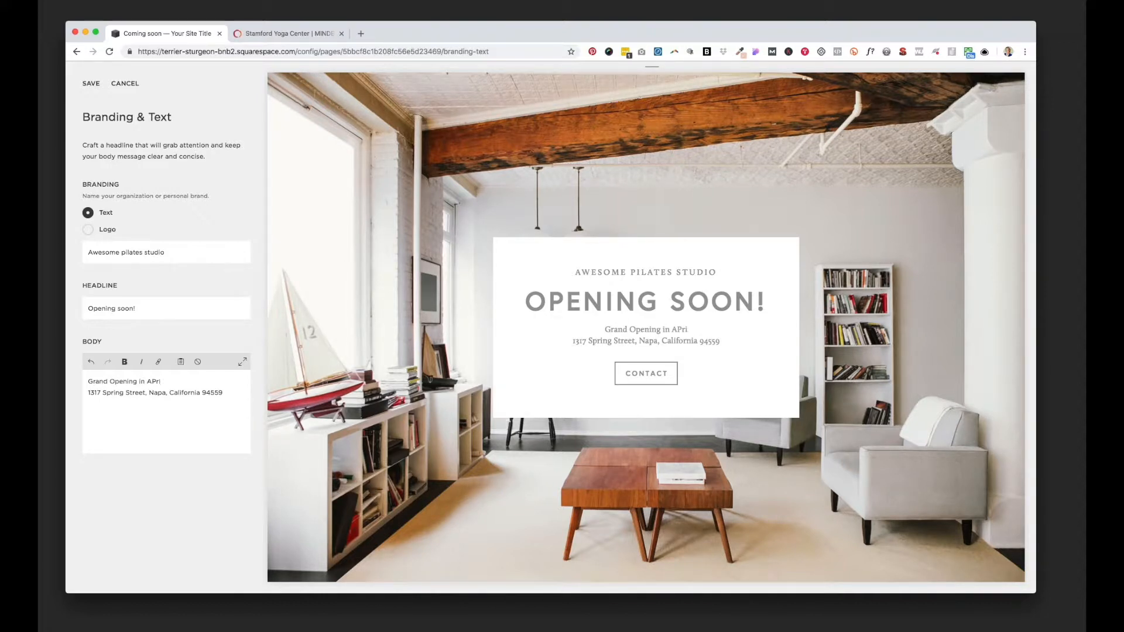
key(BackSpace)
text(pril!)
click(224, 392)
click(89, 84)
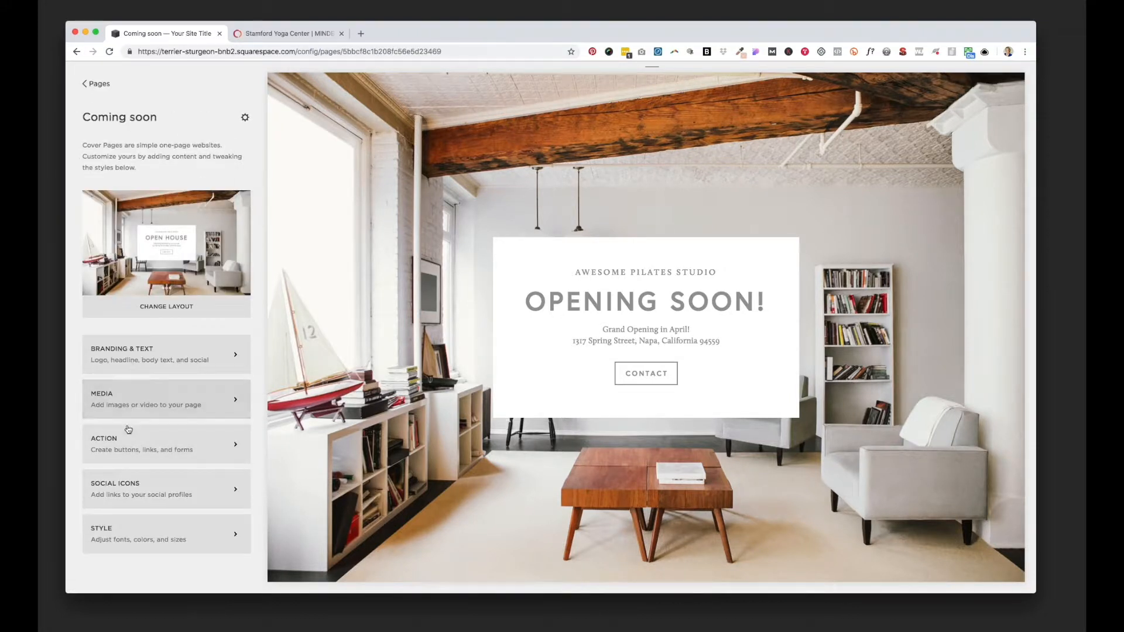
Step: Add the photo of people holding rolled exercise mats as the cover page's background image
click(126, 401)
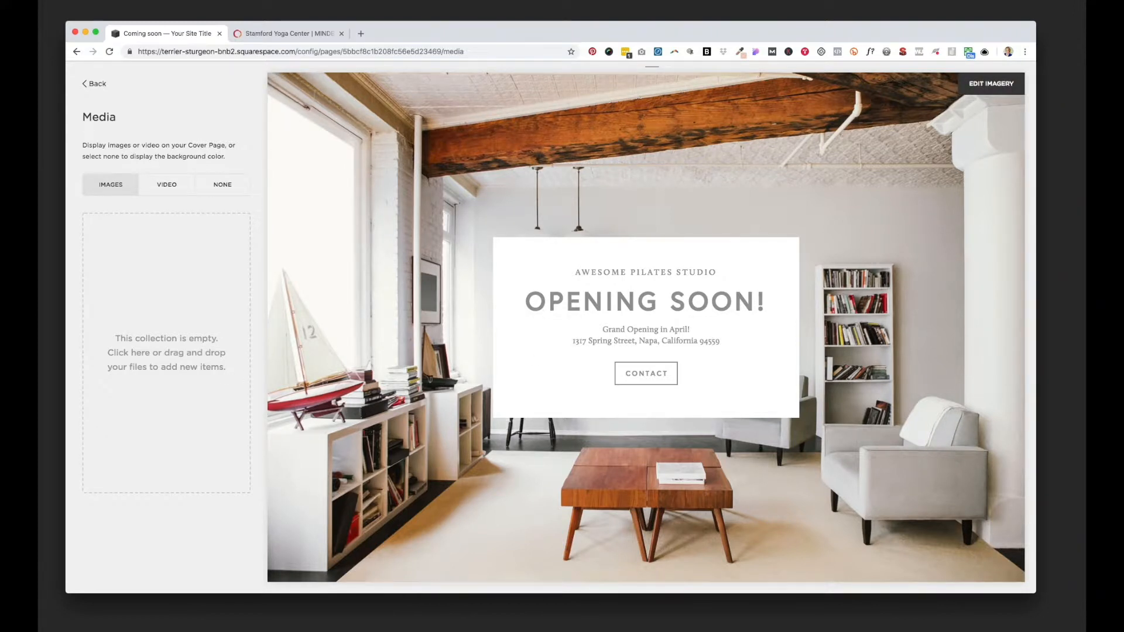
key(super+Tab)
drag(1077, 99, 149, 300)
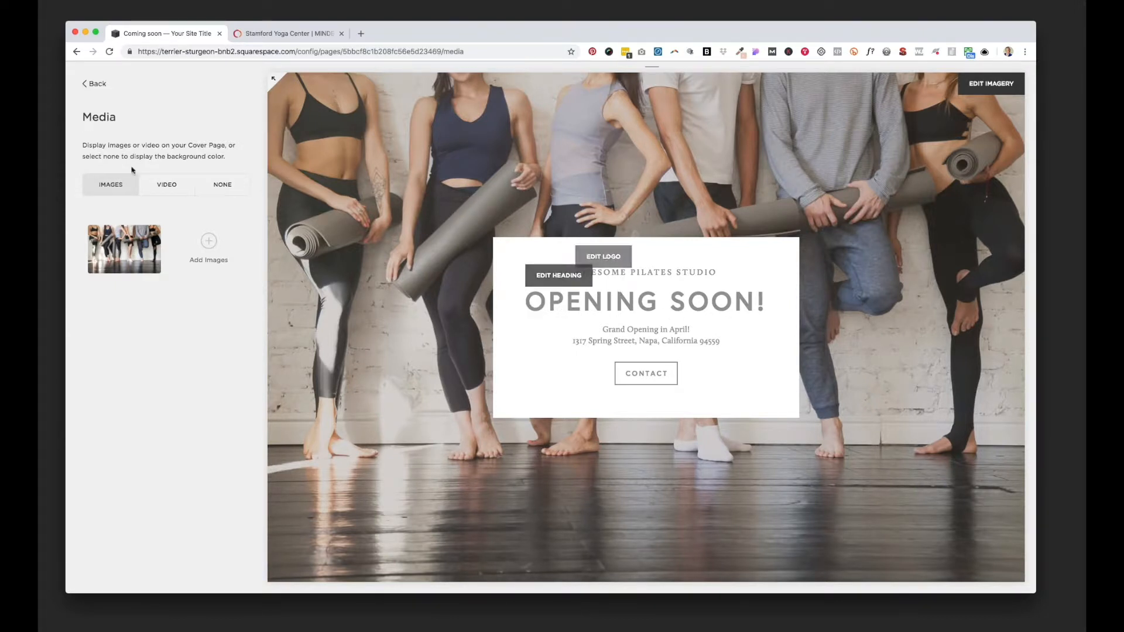
click(94, 83)
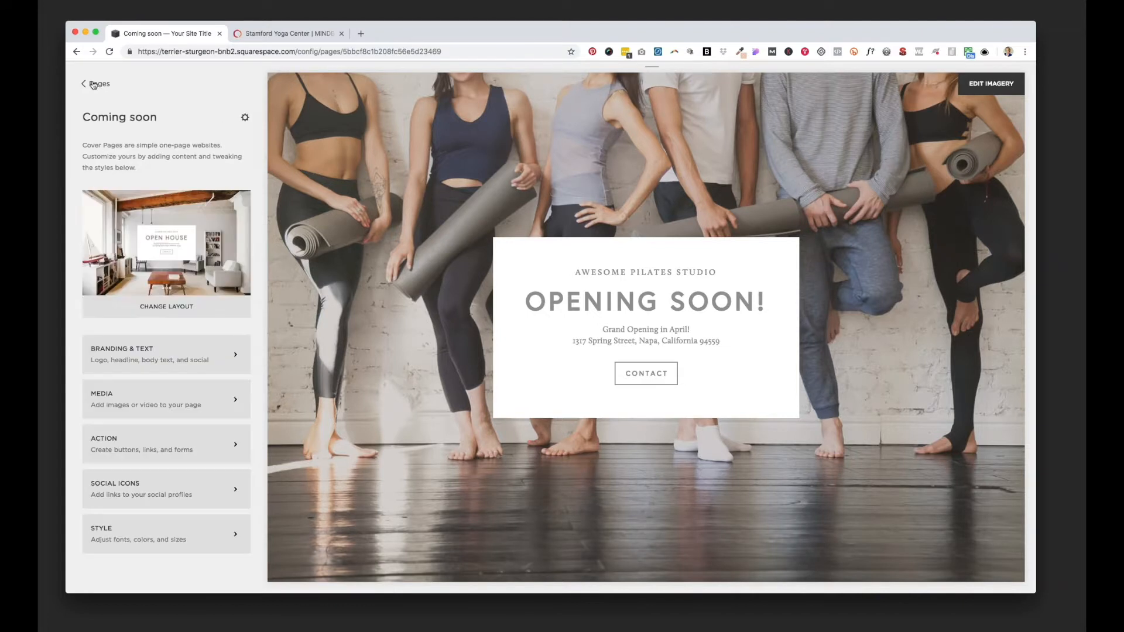
Step: Clear the Contact button's link and relabel the button "Buy now: your first 30 days for $49"
click(156, 444)
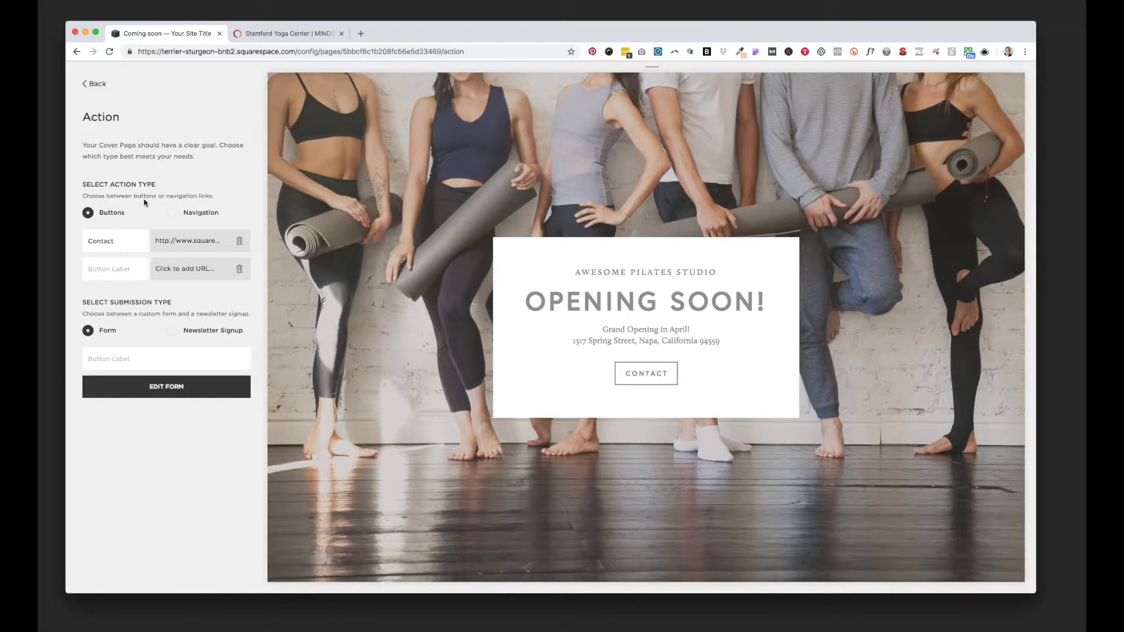
click(239, 240)
double_click(101, 240)
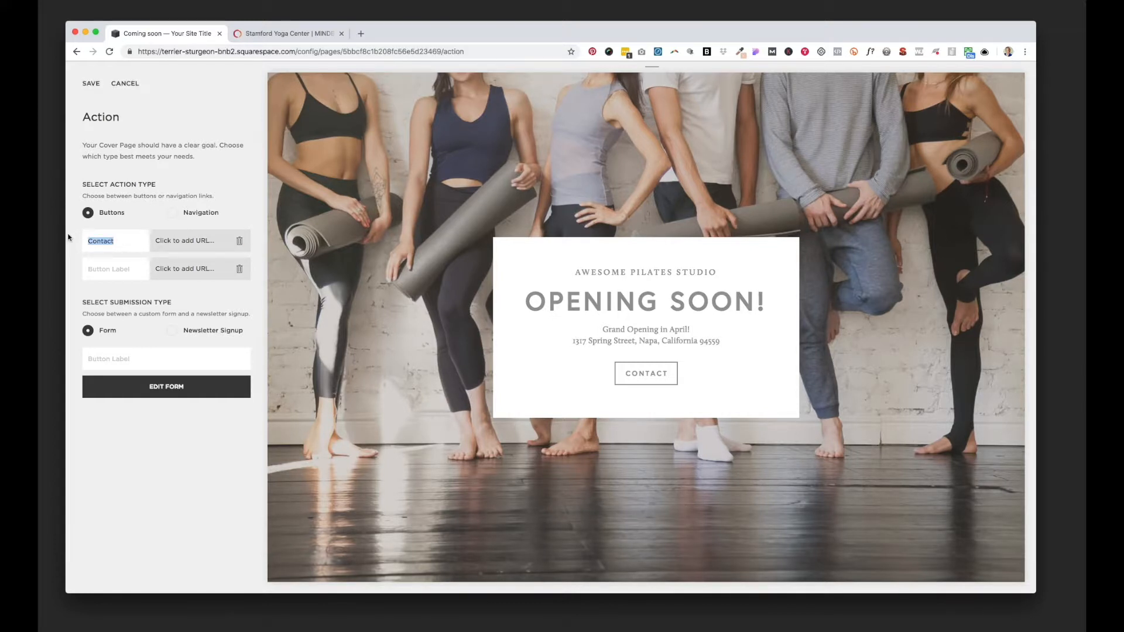
text(Buy now: your firs)
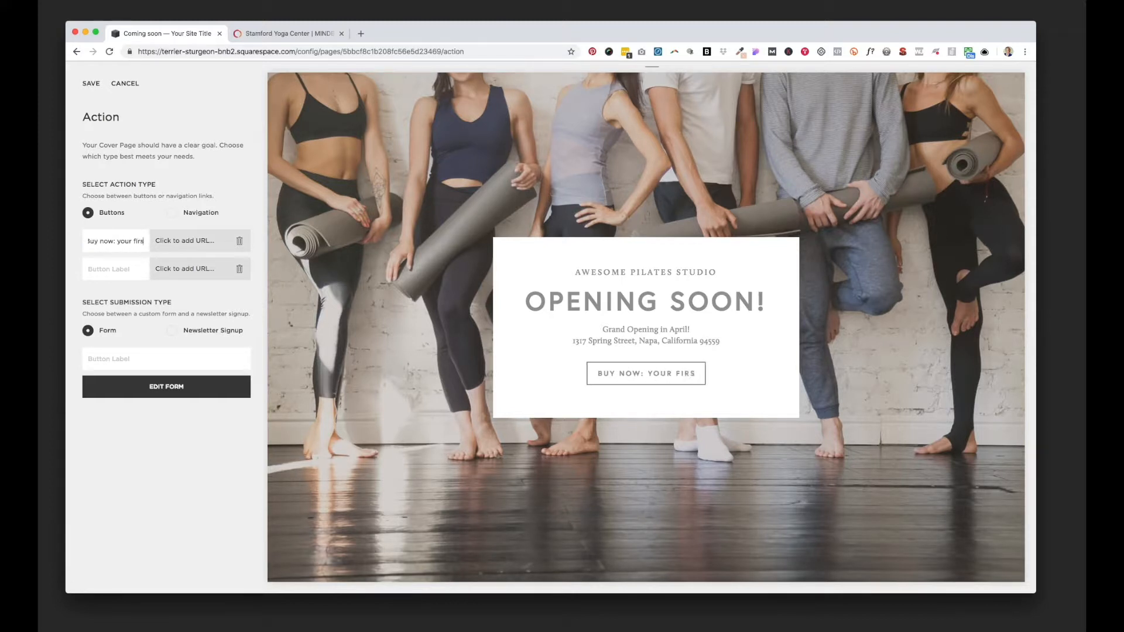
text(t 30 days fo)
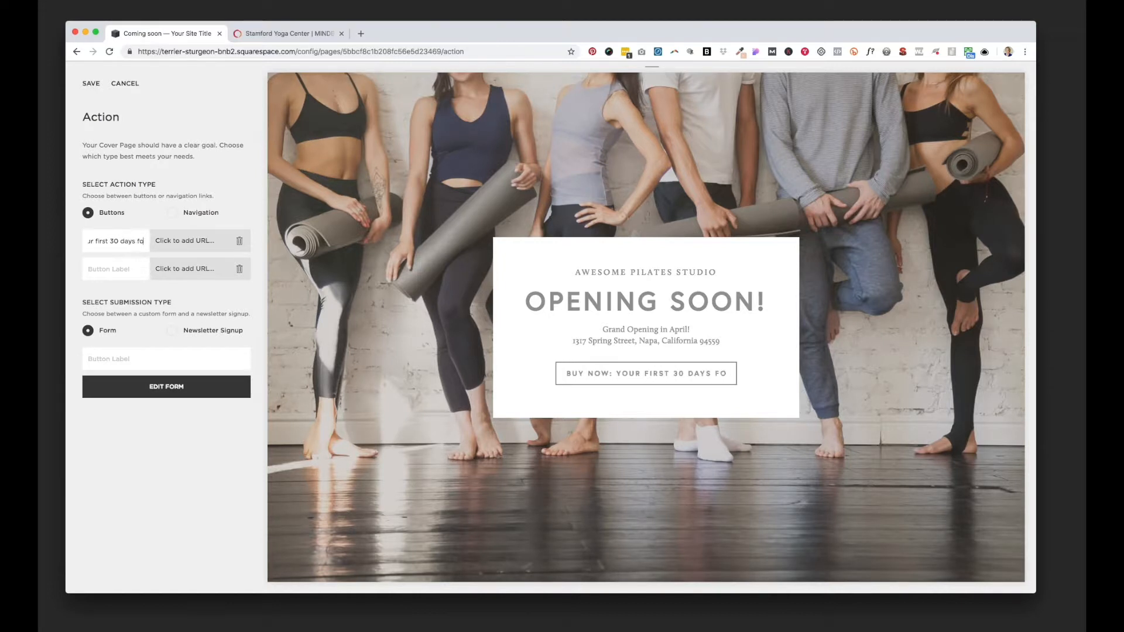
text(r $49)
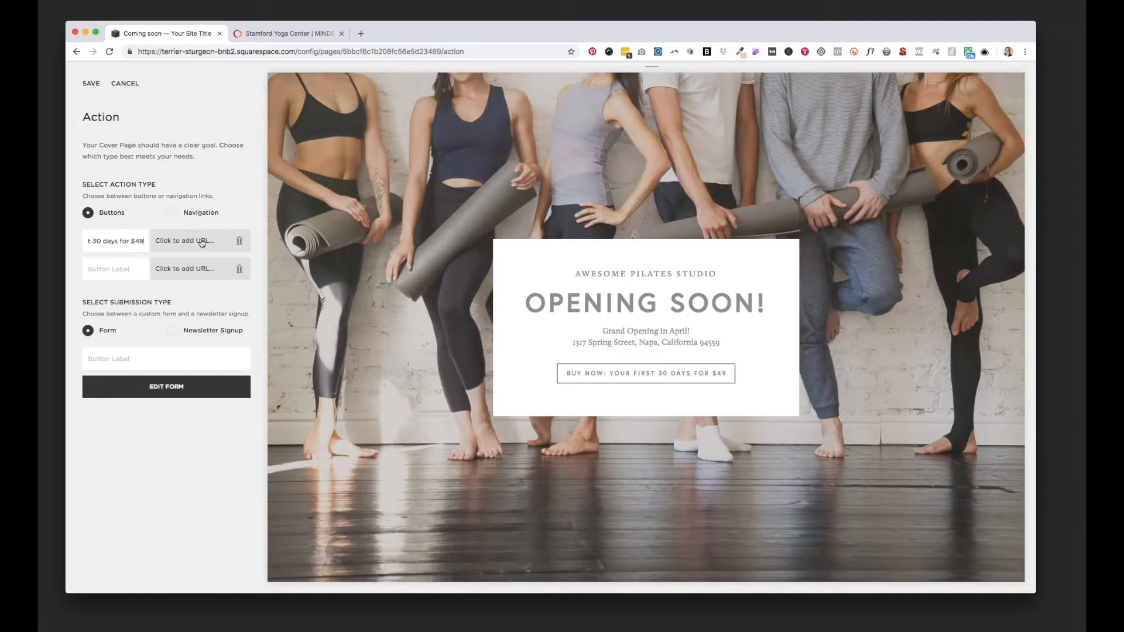
Step: Switch to MINDBODY and open the link generator for Online Store - Series and Memberships in the manager tools
click(292, 34)
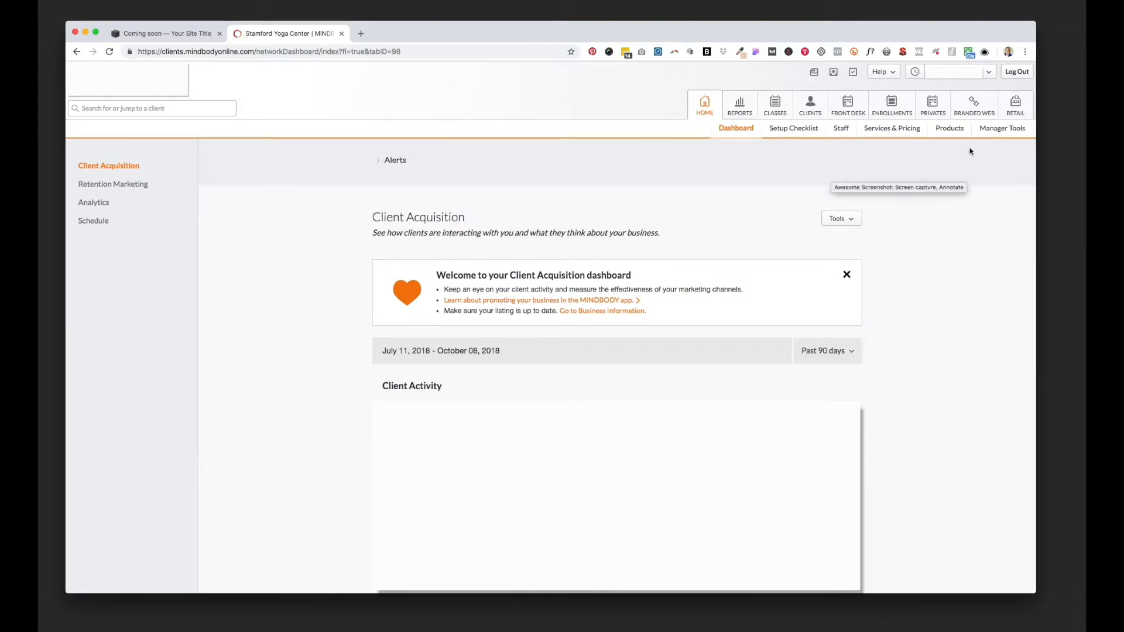
click(1003, 130)
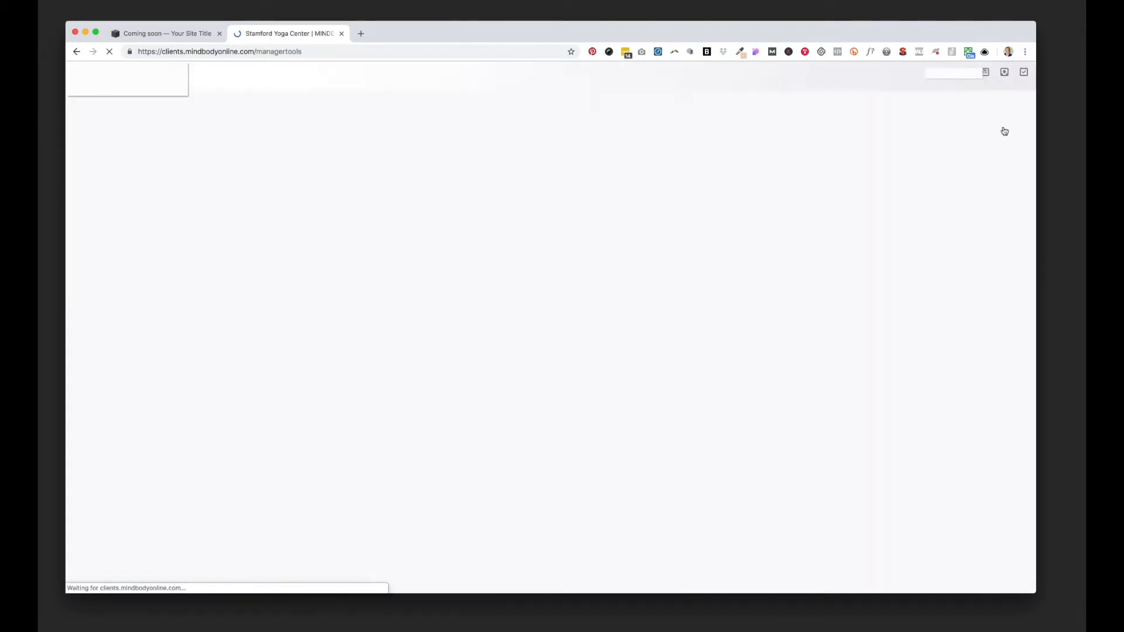
click(327, 250)
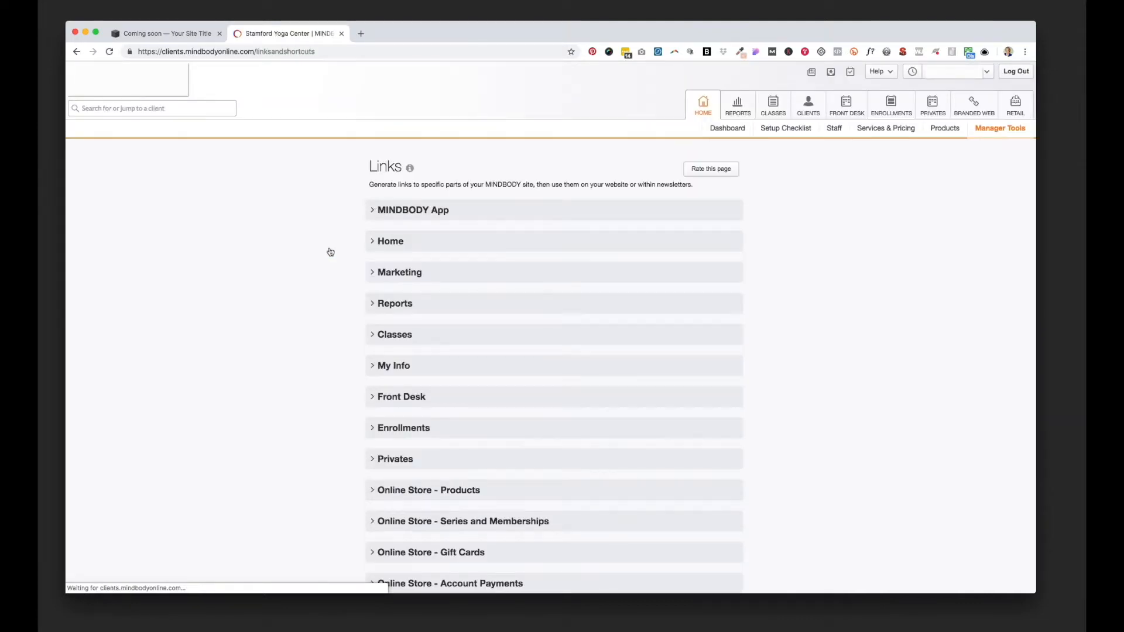
scroll(334, 239, down, 2)
scroll(334, 239, down, 3)
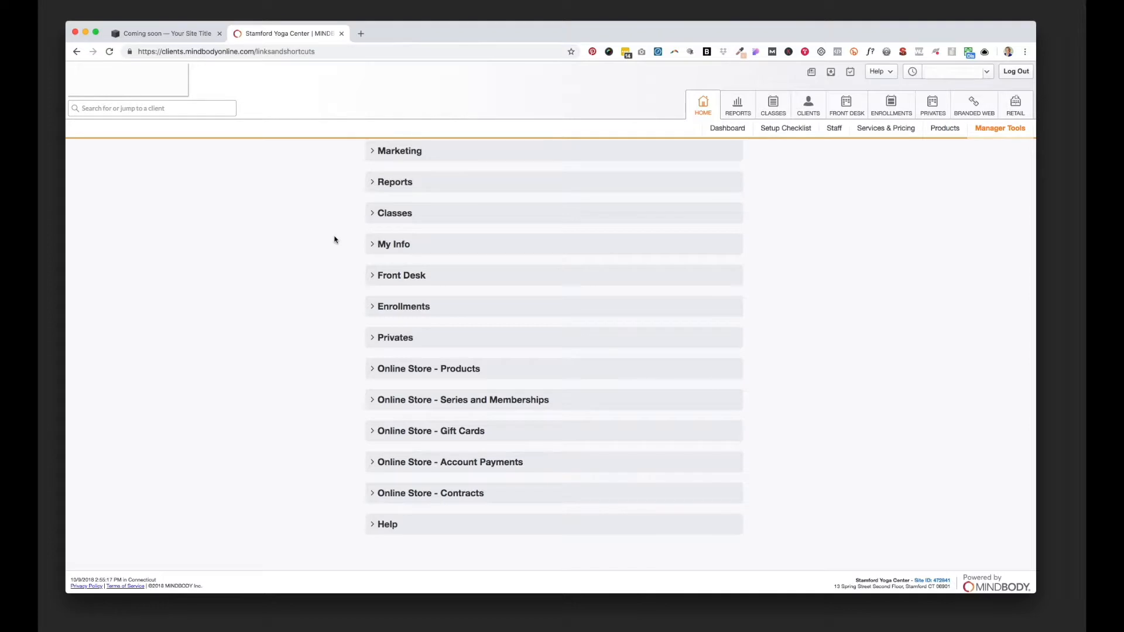
click(372, 400)
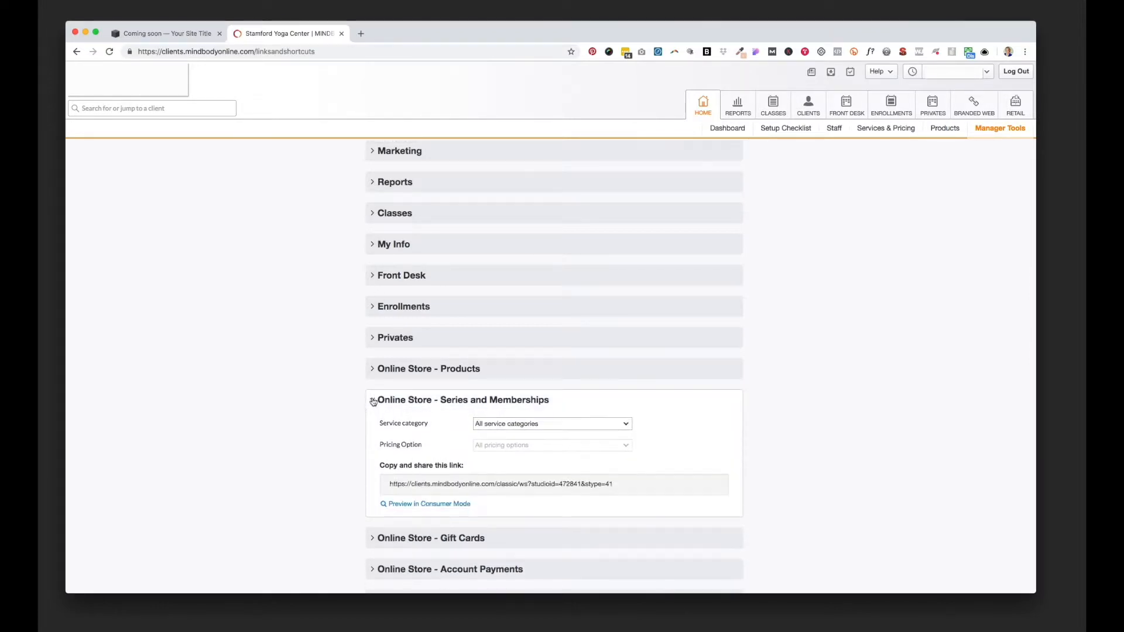
Step: Generate the store link for the Daily Classes category with the 30-Day New Student Special pricing option and copy it
click(626, 426)
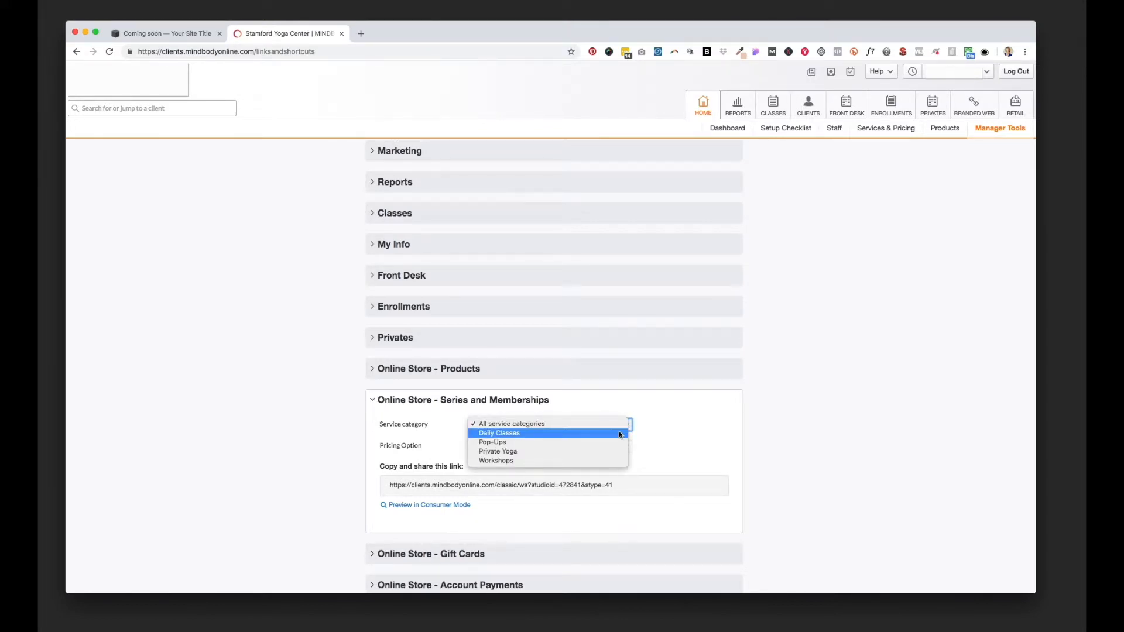
click(581, 435)
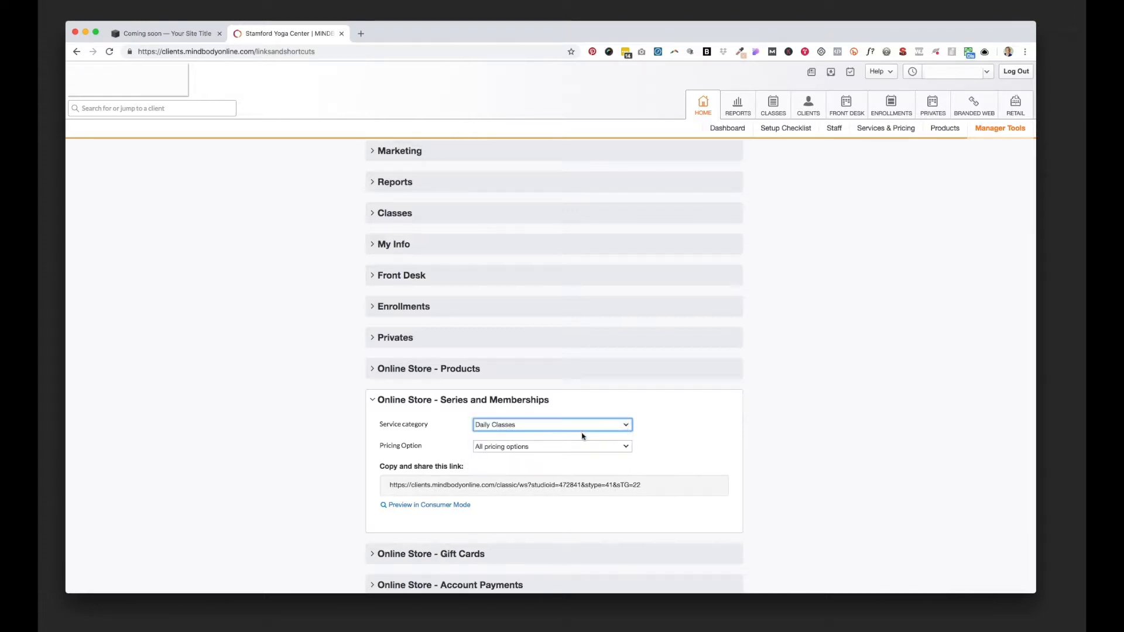
click(626, 448)
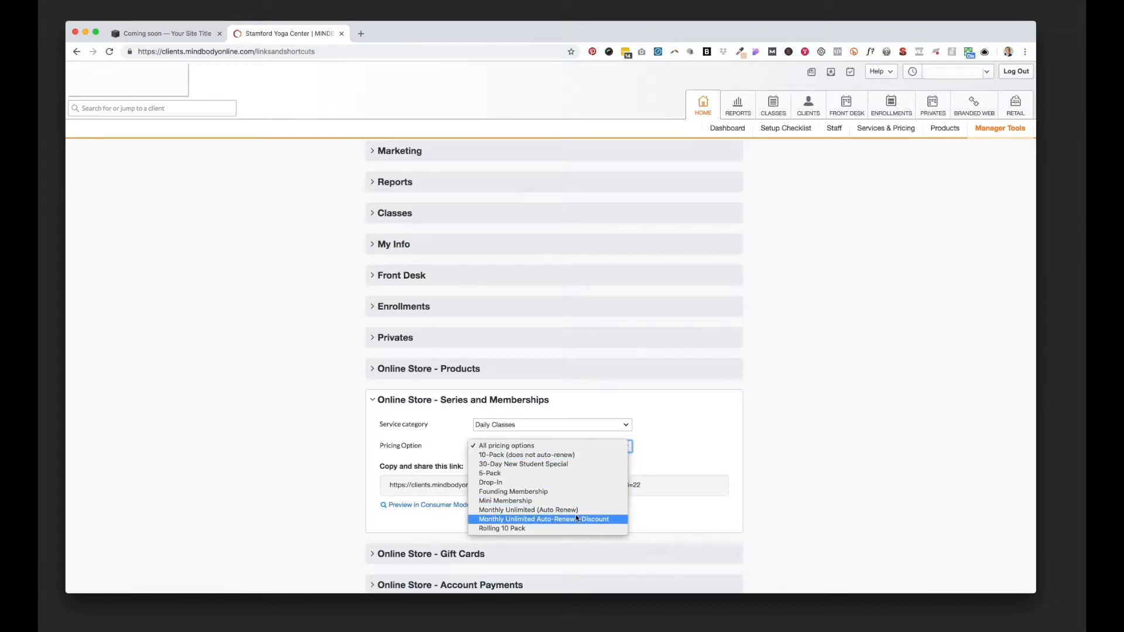
click(571, 464)
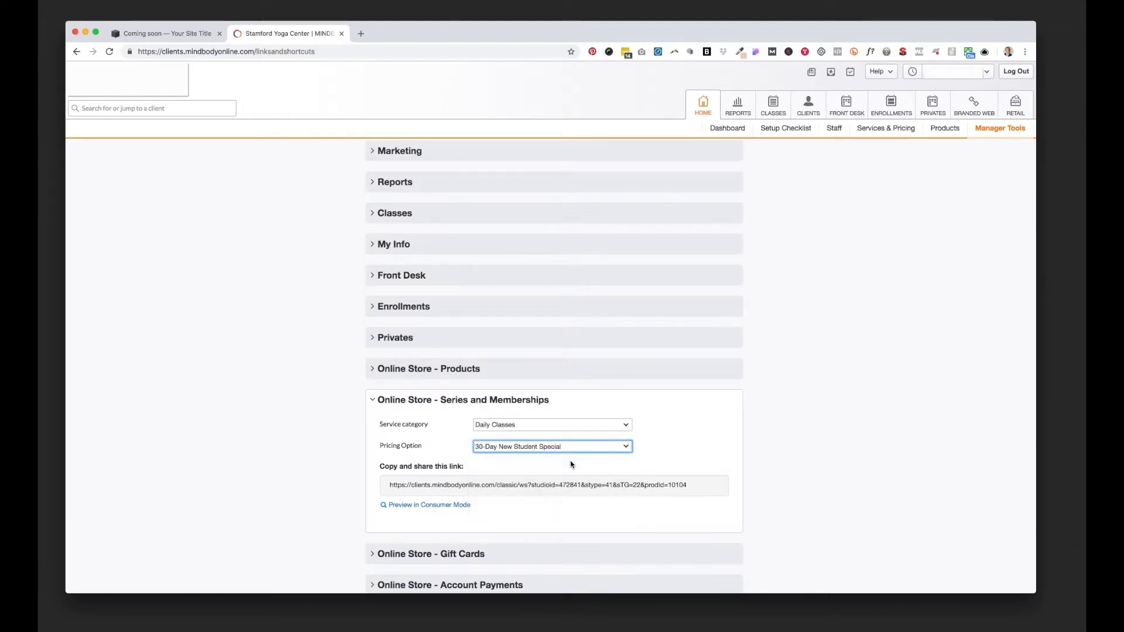
click(708, 485)
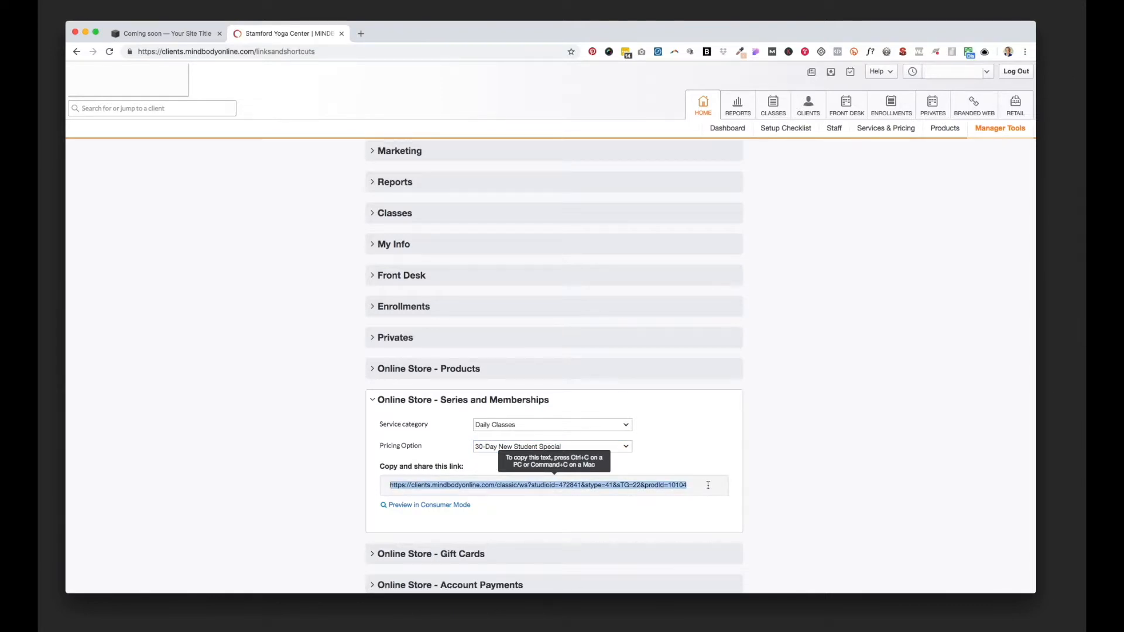
Step: Switch back to Squarespace, paste the copied store link as the Buy now button's external URL and save the action settings
click(174, 33)
click(186, 240)
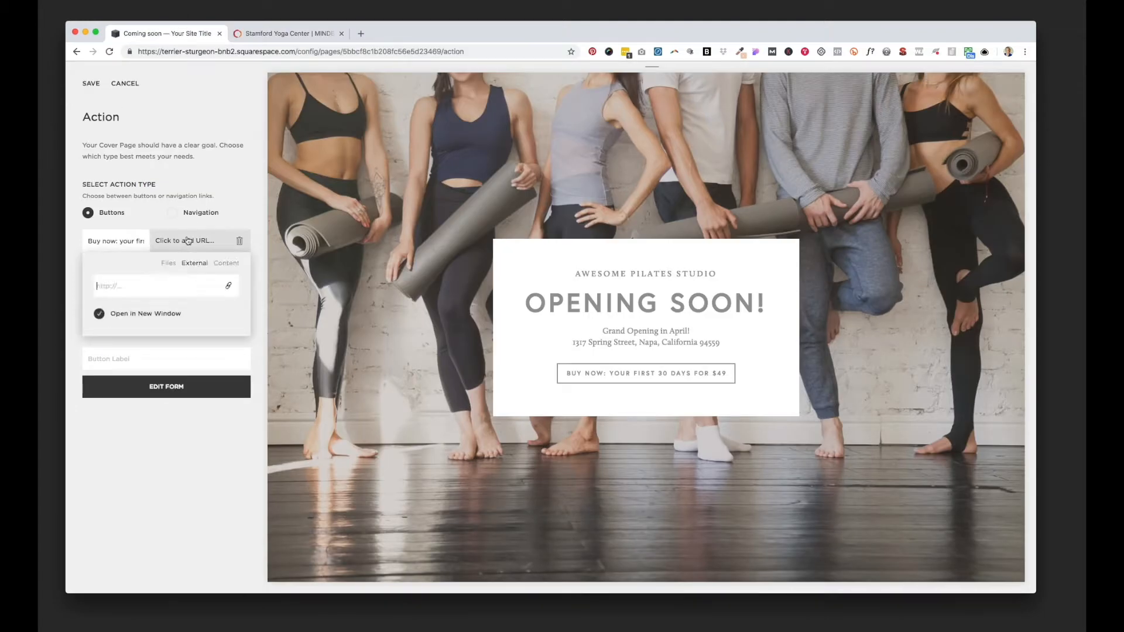
key(super+v)
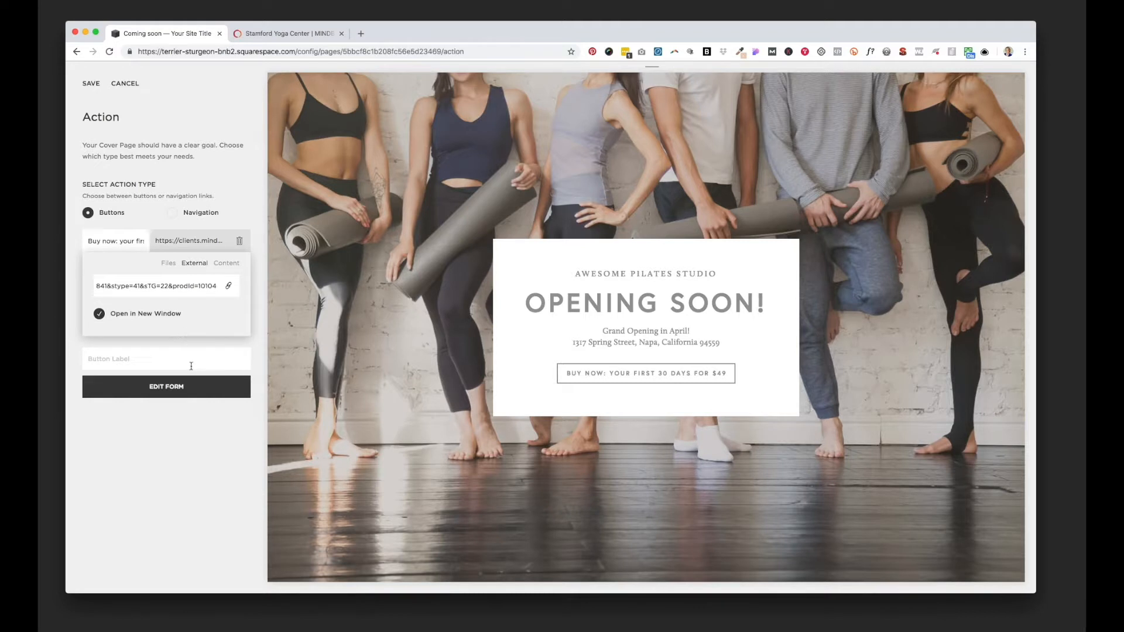
click(194, 434)
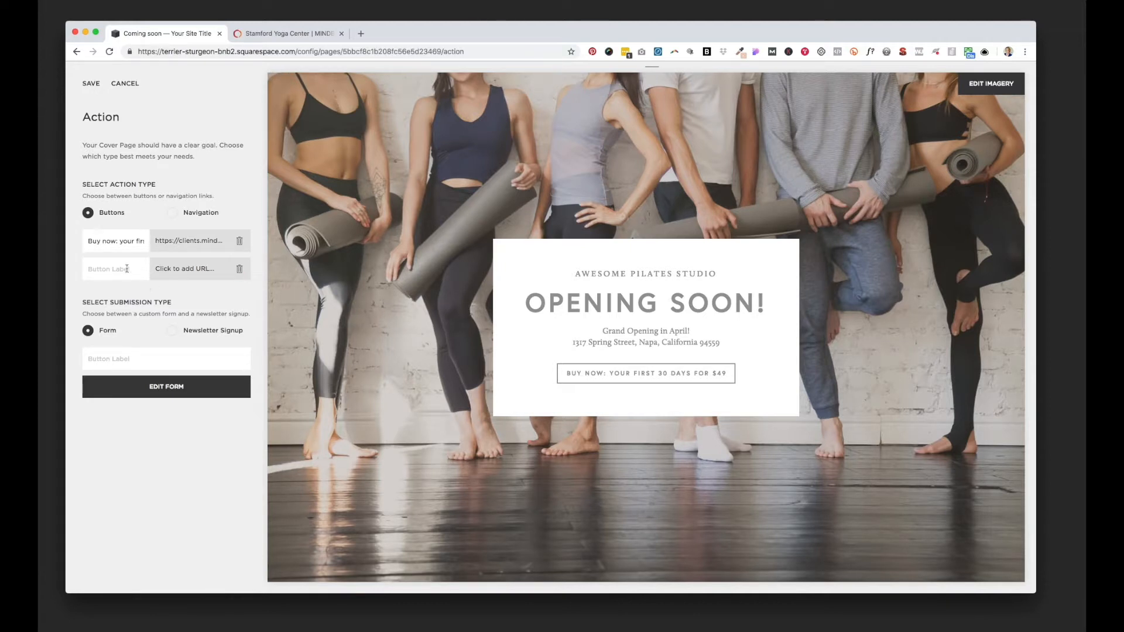
click(87, 84)
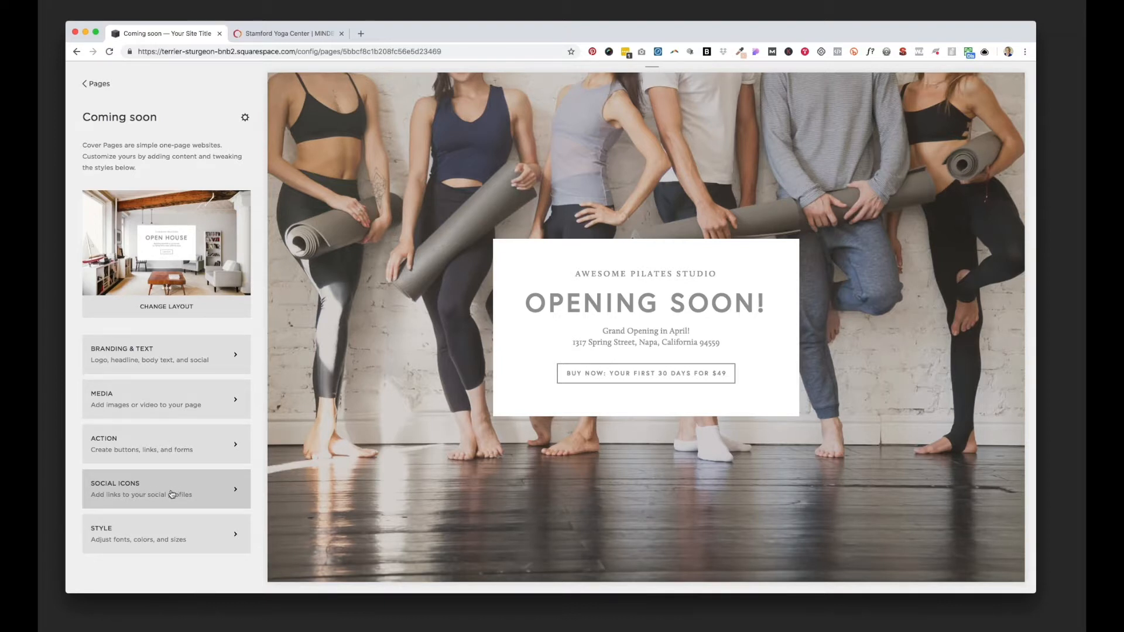
Step: Turn off the cover page's automatic image overlay color and make the custom overlay color fully transparent
click(159, 536)
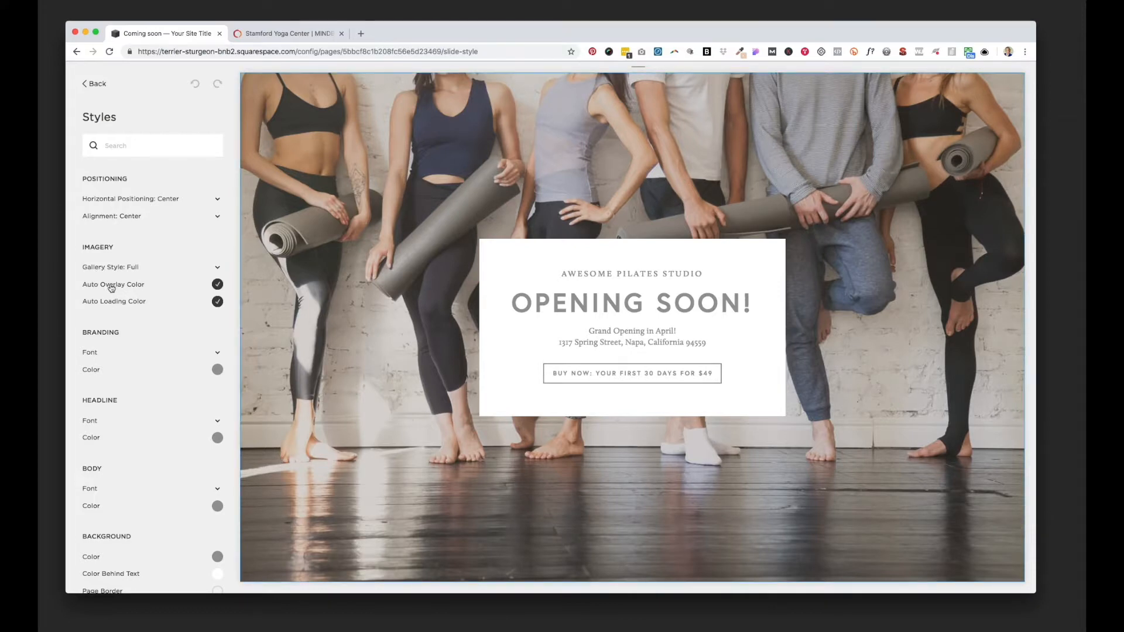
click(217, 284)
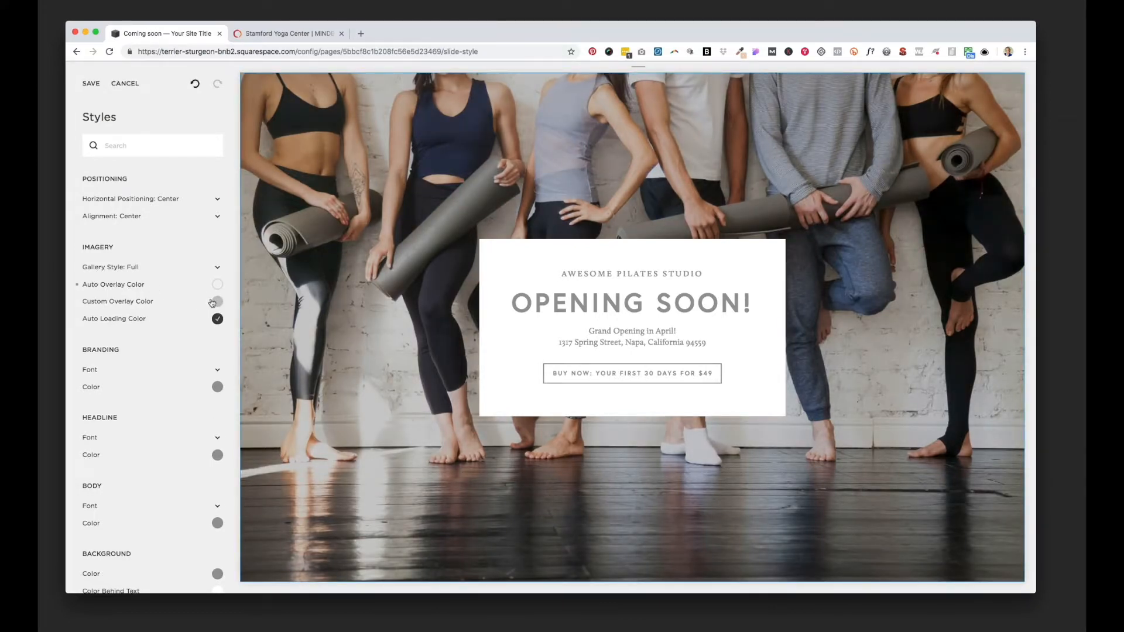
click(217, 302)
drag(115, 347, 82, 343)
click(78, 344)
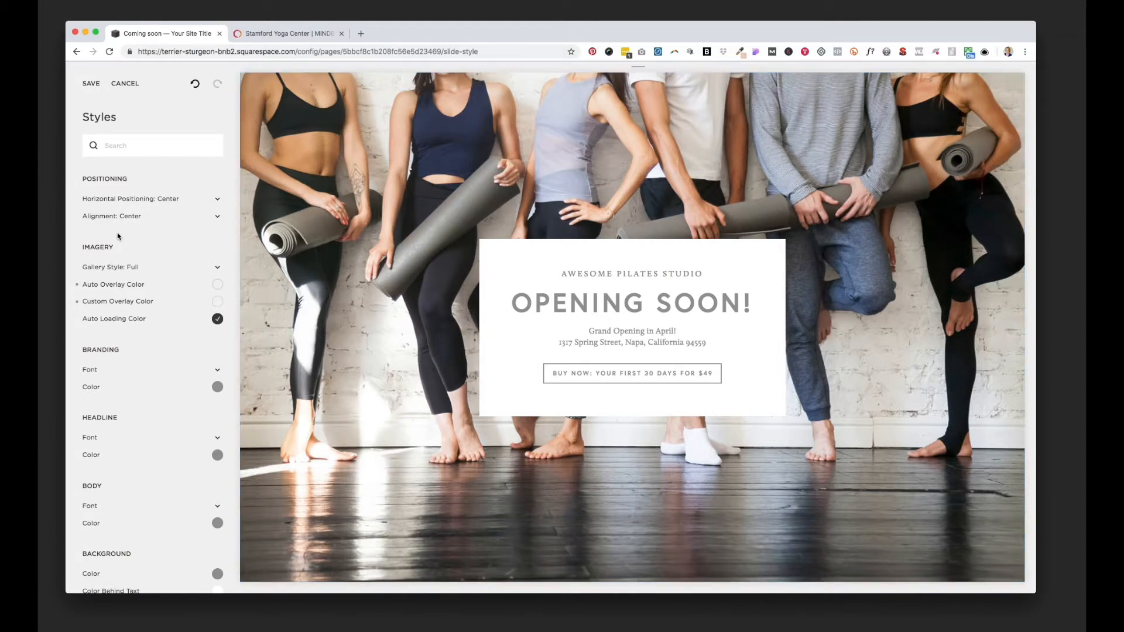
Step: Set the branding text's font to Proxima Nova with a size of 20px
scroll(170, 348, down, 3)
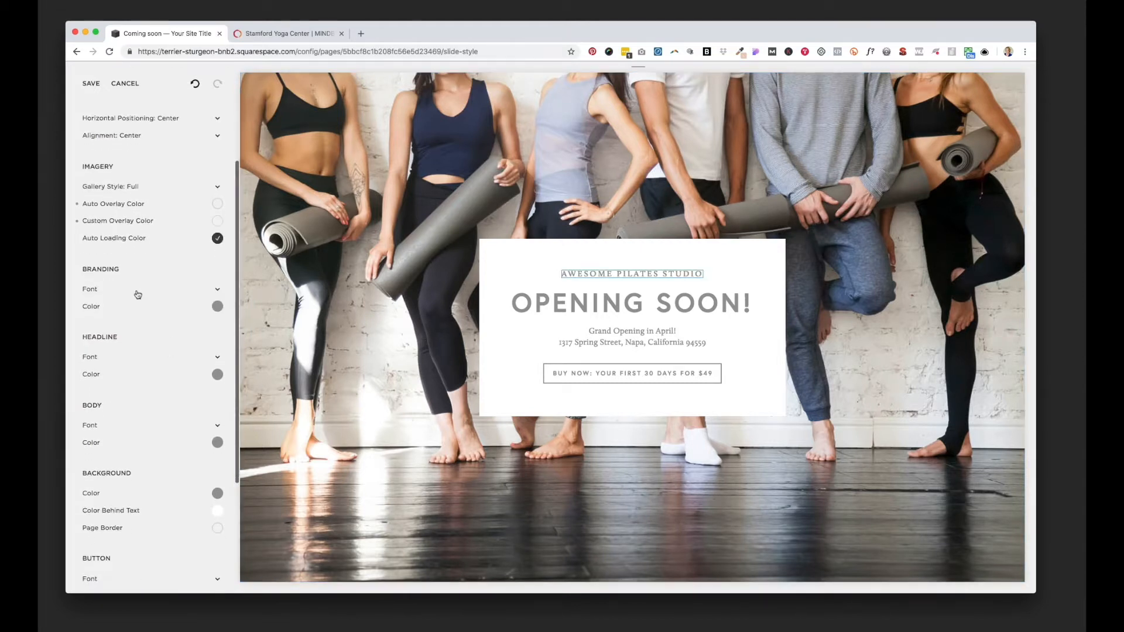
click(217, 289)
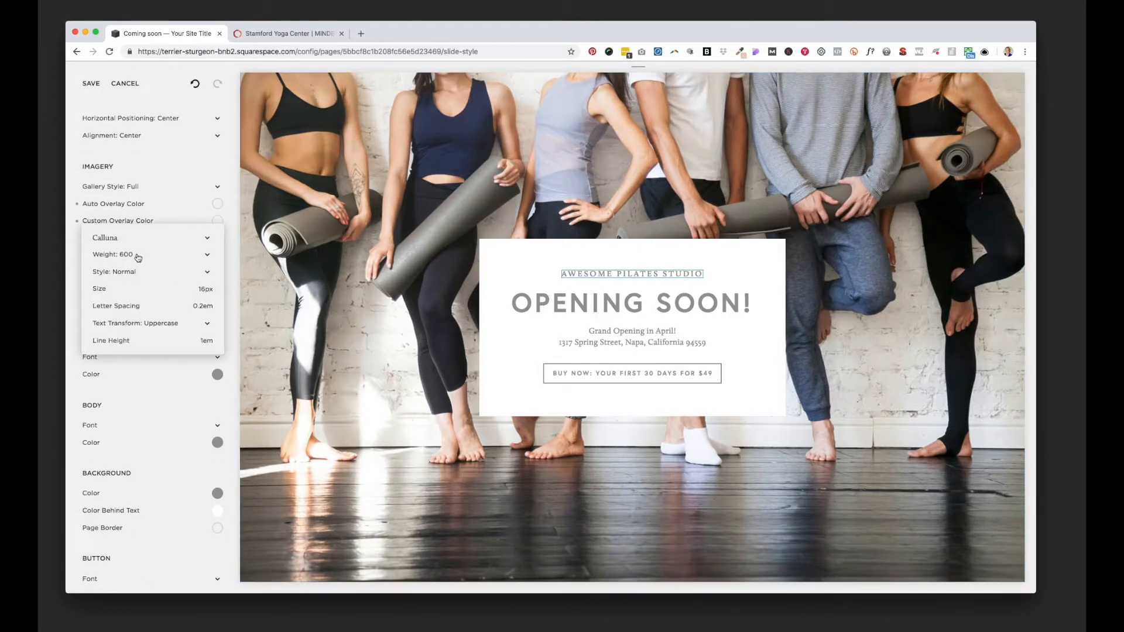
click(110, 239)
scroll(124, 158, up, 5)
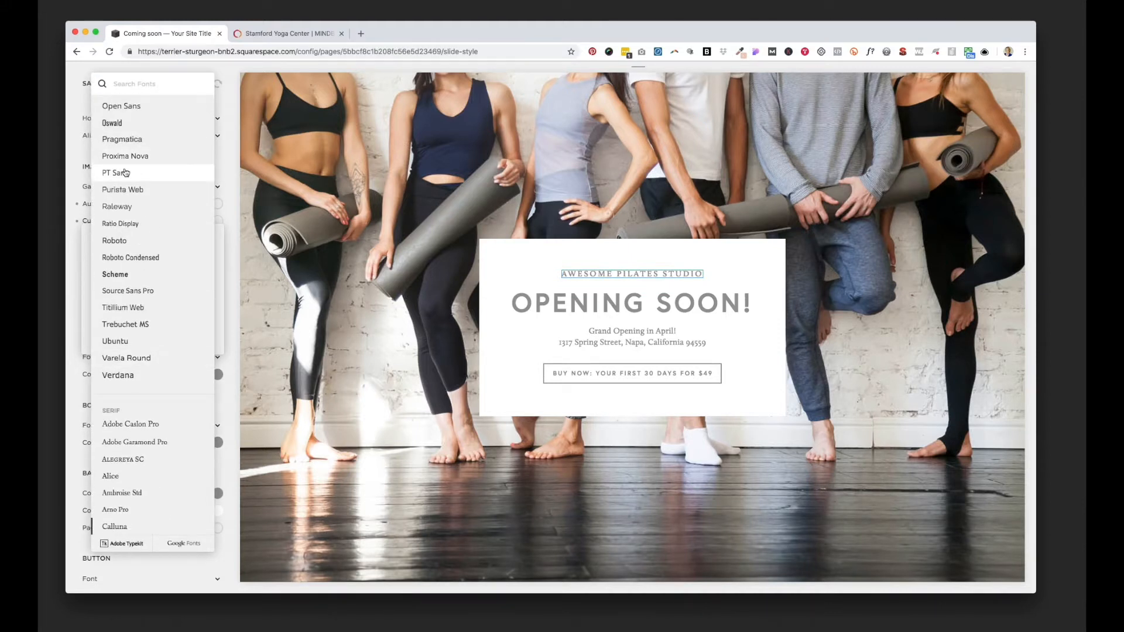
click(128, 154)
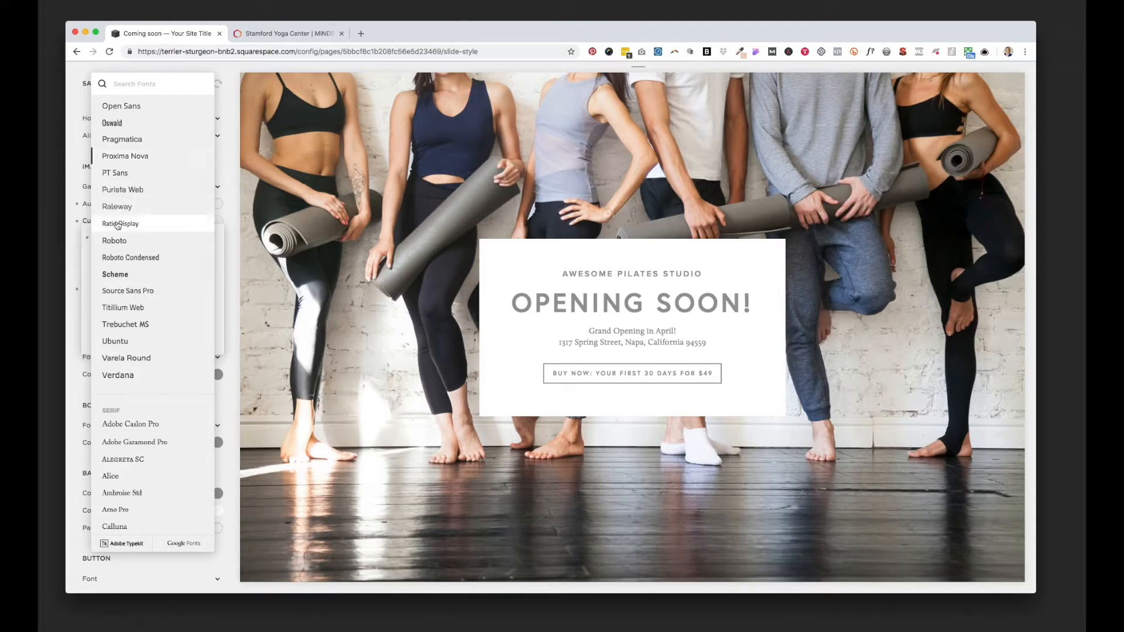
click(80, 256)
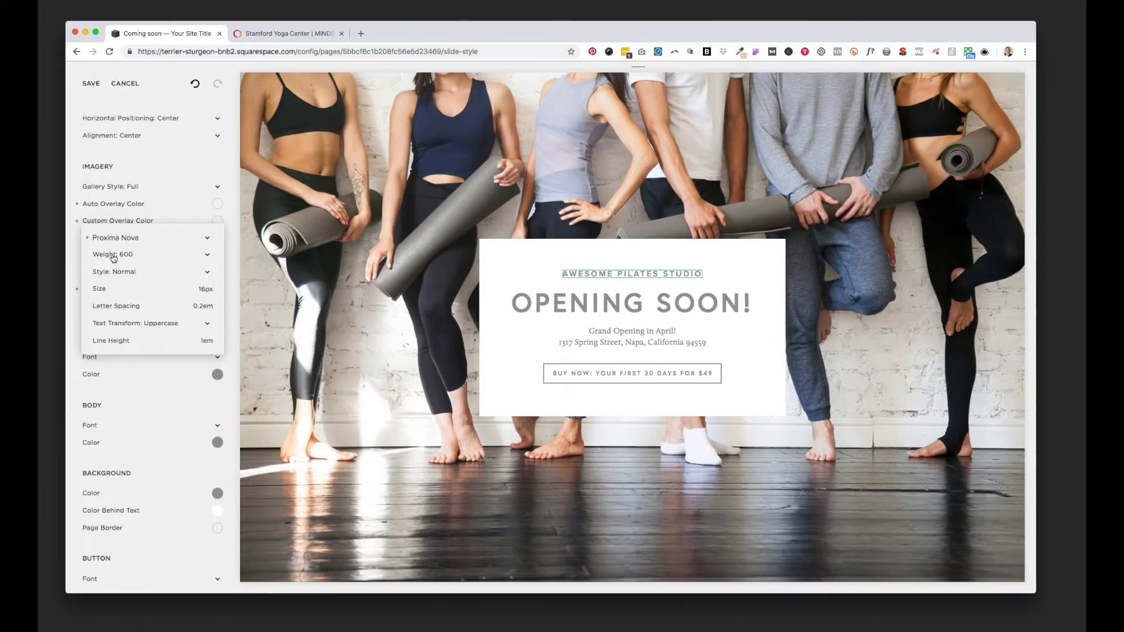
drag(100, 288, 105, 288)
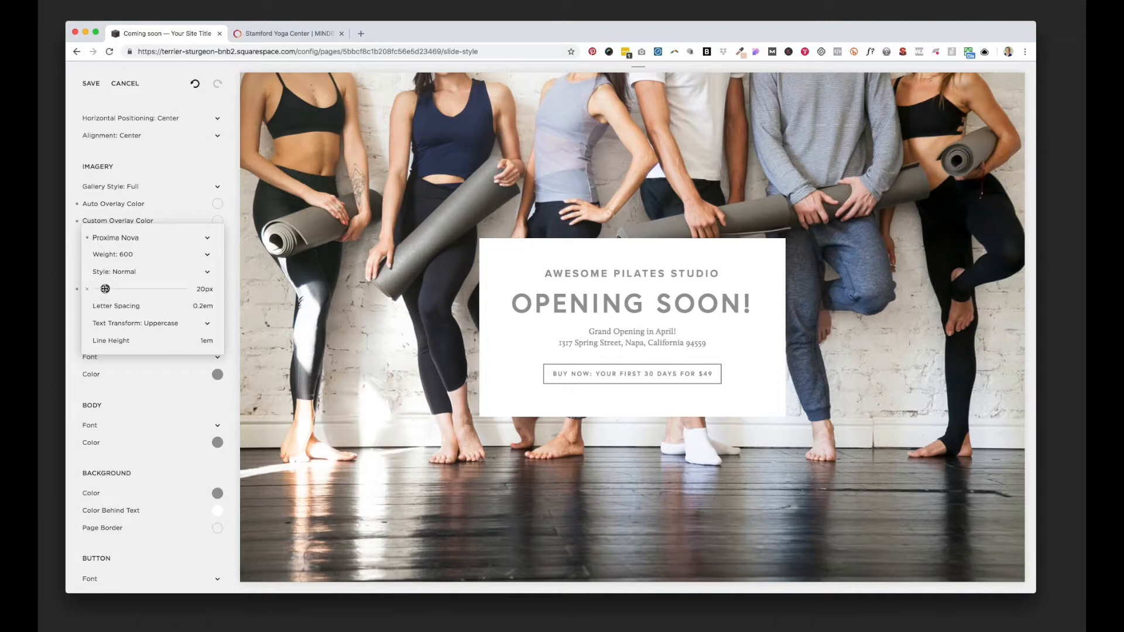
click(77, 261)
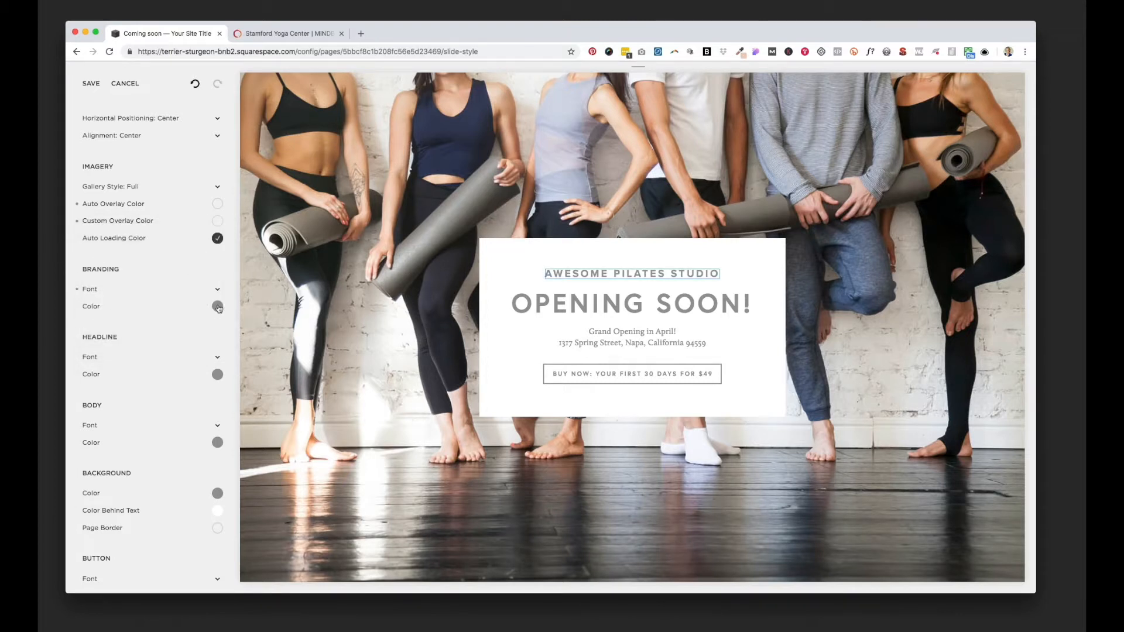
Step: Try a dark blue, hsl(206, 57%, 33%), as the branding text color by adjusting its hue and shade
click(217, 306)
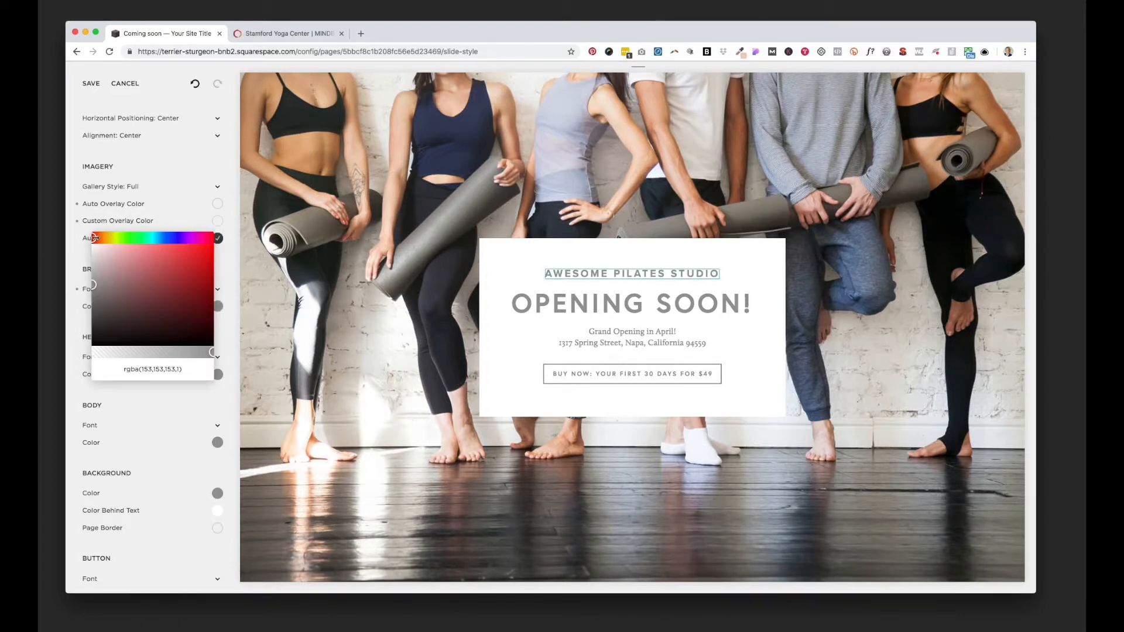
drag(95, 237, 174, 237)
click(121, 283)
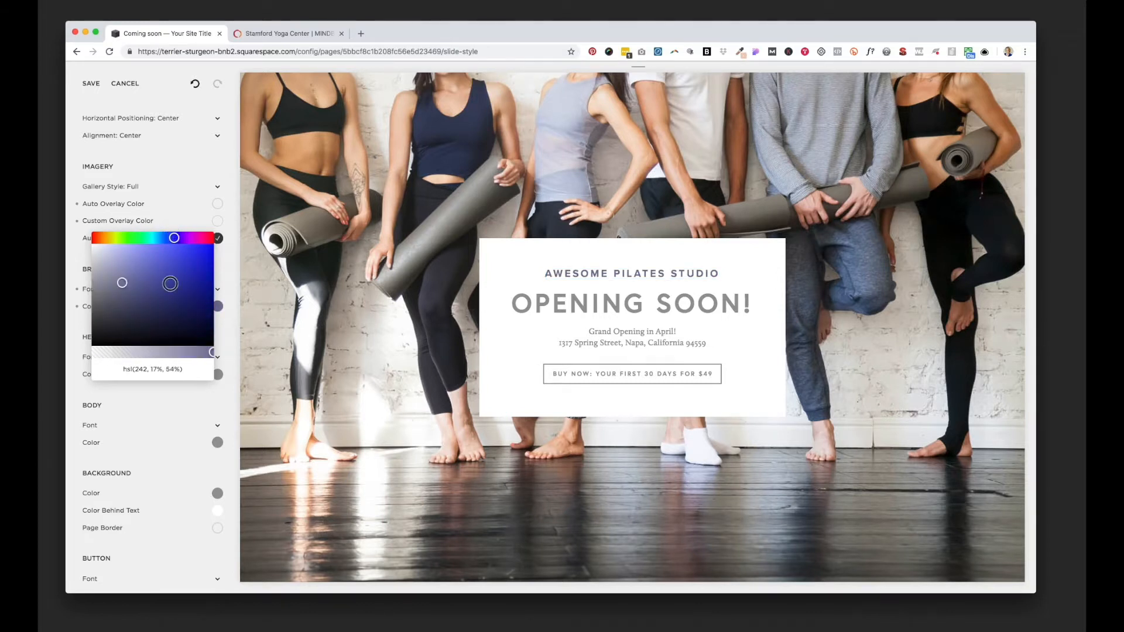
mouse_move(170, 284)
mouse_down()
mouse_move(191, 290)
mouse_move(181, 293)
mouse_up()
drag(170, 238, 162, 238)
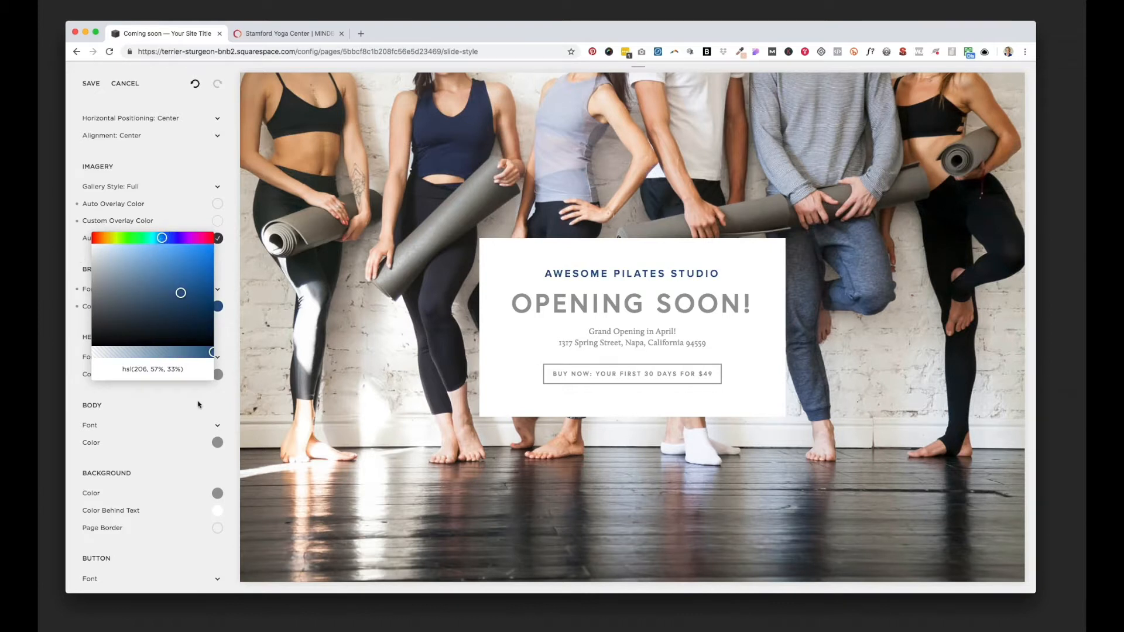
Step: Set the branding text color to the hex value #4f6ba8
click(202, 370)
drag(203, 370, 103, 365)
text(#4f6)
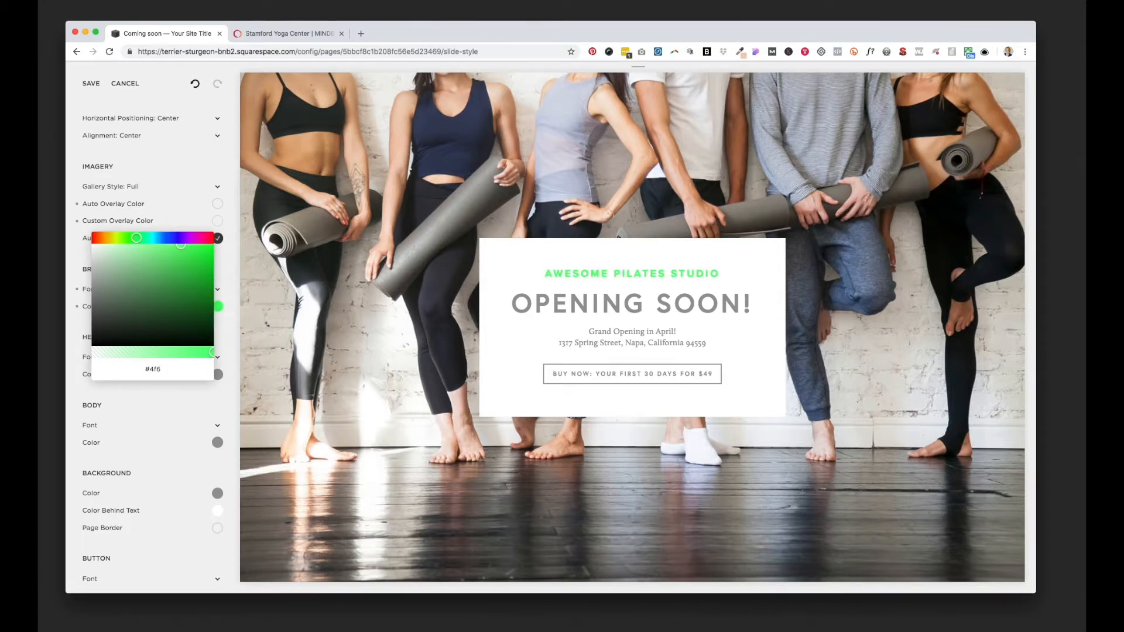
text(ba8)
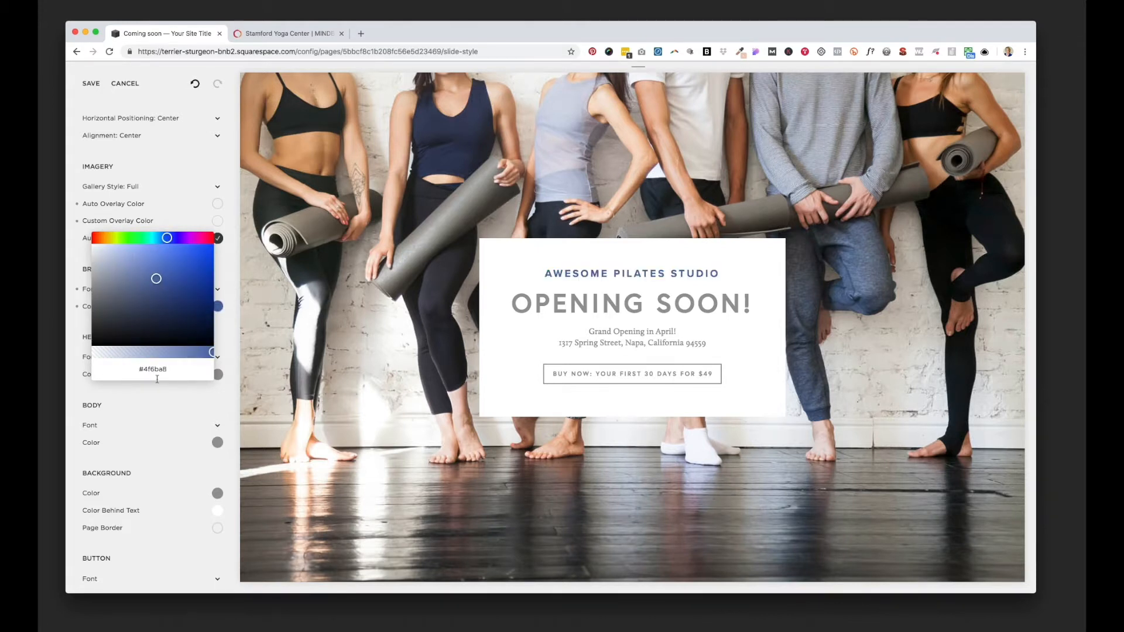
click(85, 245)
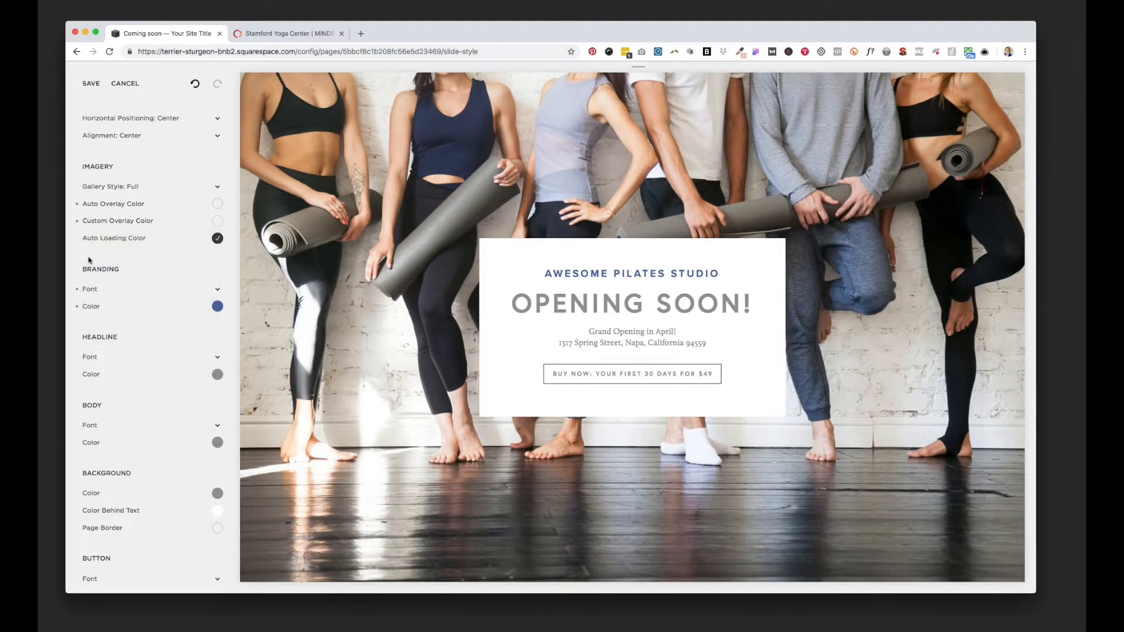
Step: Make the background color behind the cover page text a semi-transparent white, hsla(0, 0%, 100%, 0.83)
scroll(154, 360, down, 2)
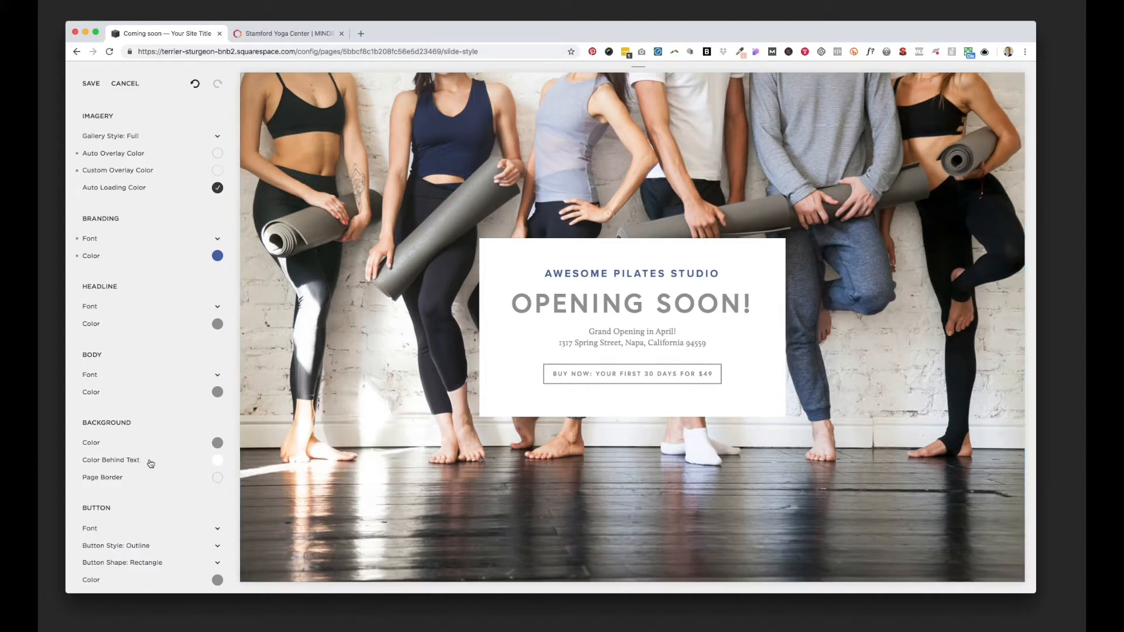
scroll(137, 460, down, 2)
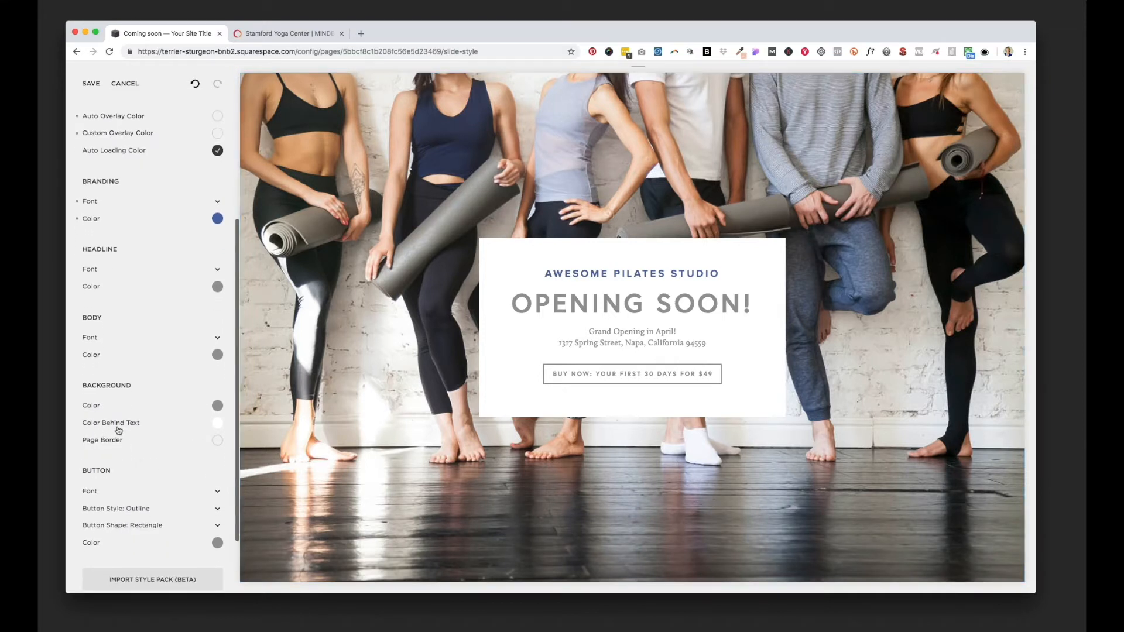
click(216, 423)
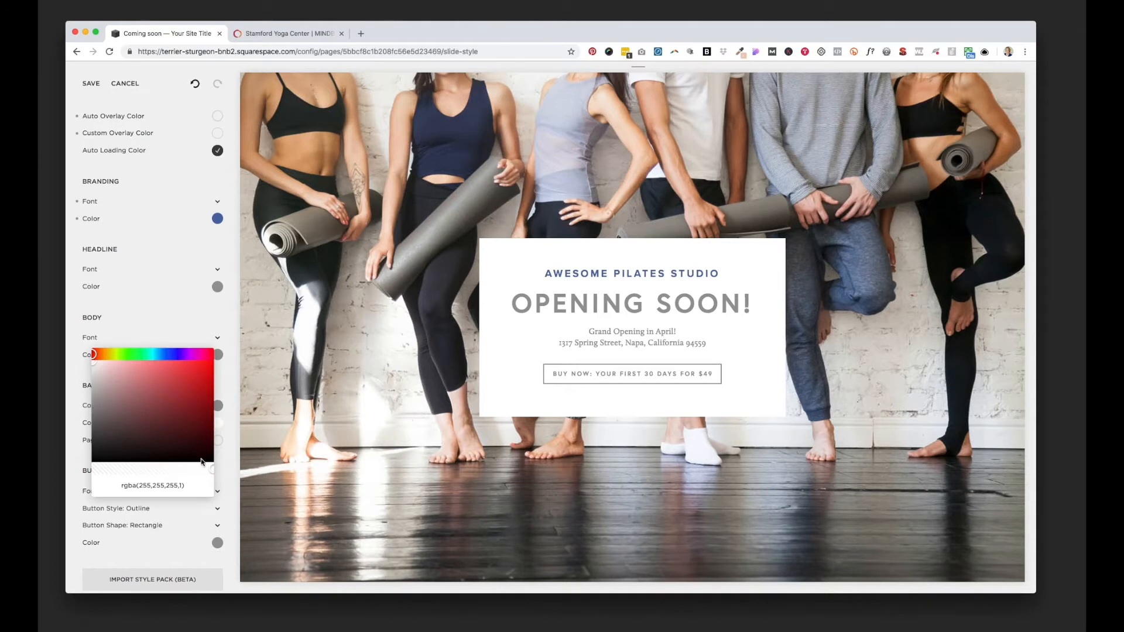
drag(211, 471, 193, 470)
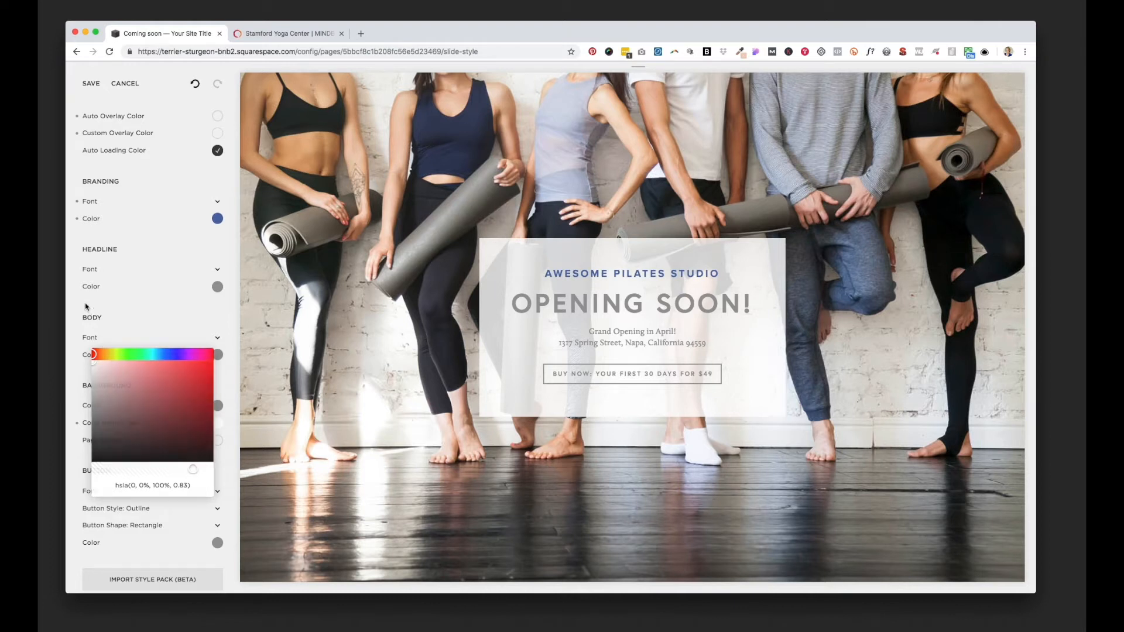
Step: Change the cover page button's style to Solid
scroll(115, 345, down, 3)
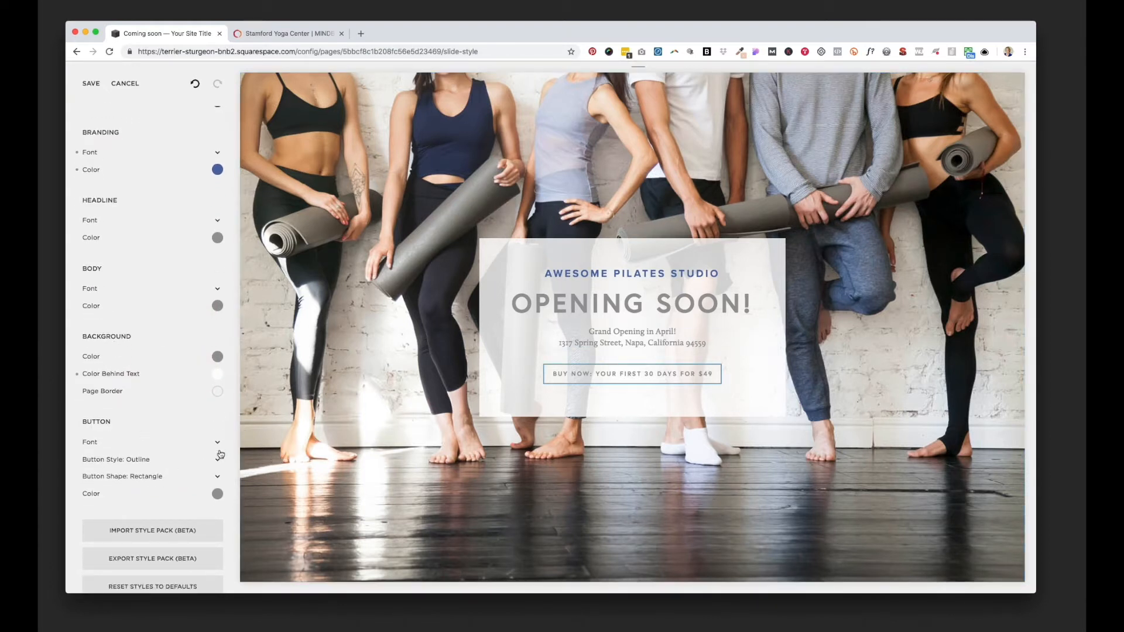
click(217, 458)
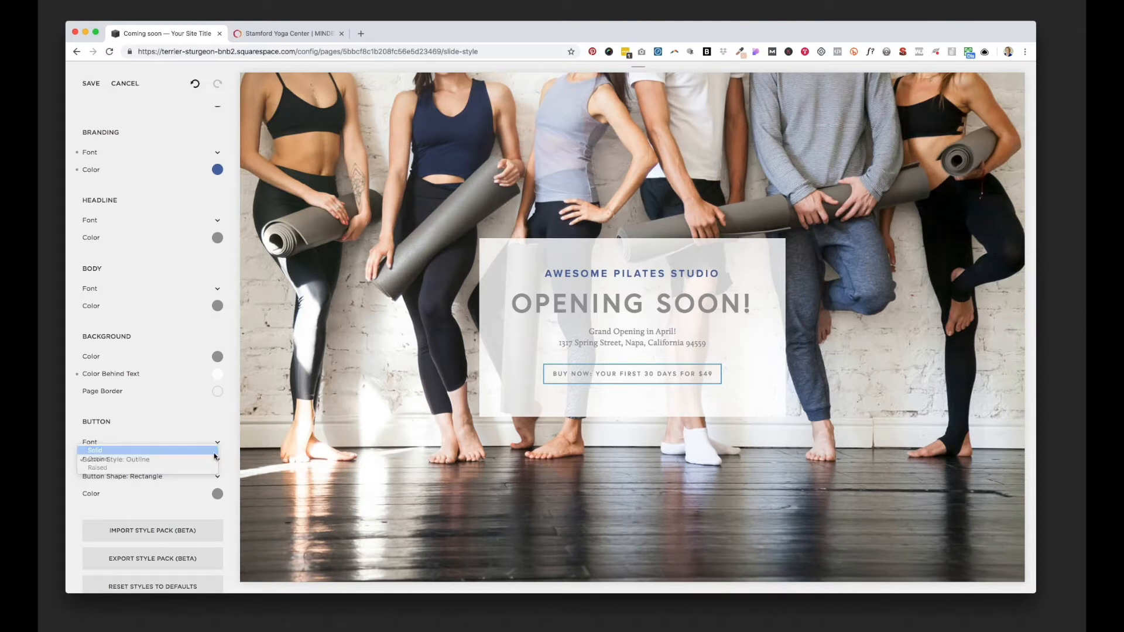
click(214, 451)
Step: Set the button color to a green, hsl(150, 62%, 42%), and save the cover page's style changes
click(217, 493)
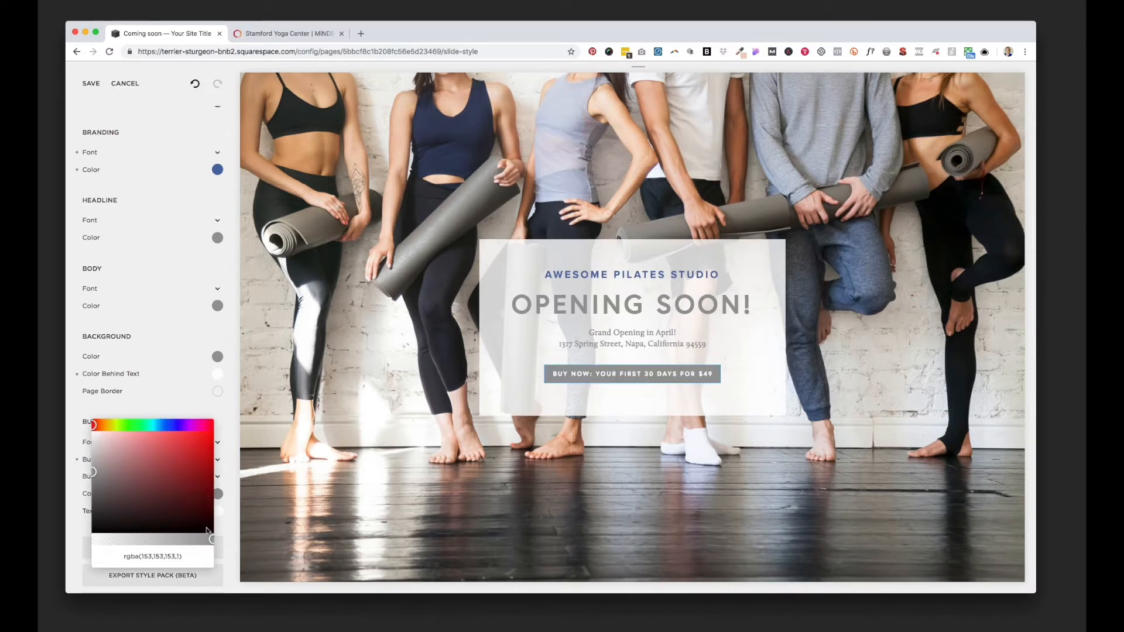
drag(94, 423, 142, 424)
click(159, 466)
mouse_move(158, 465)
mouse_down()
mouse_move(196, 443)
mouse_move(184, 464)
mouse_up()
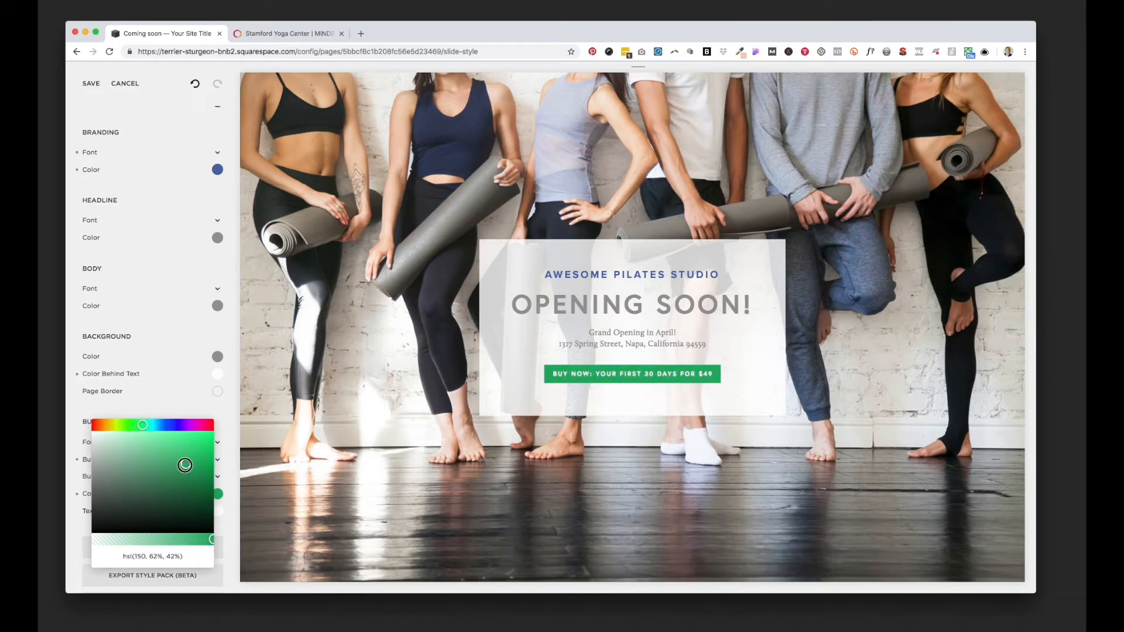
click(99, 405)
click(88, 83)
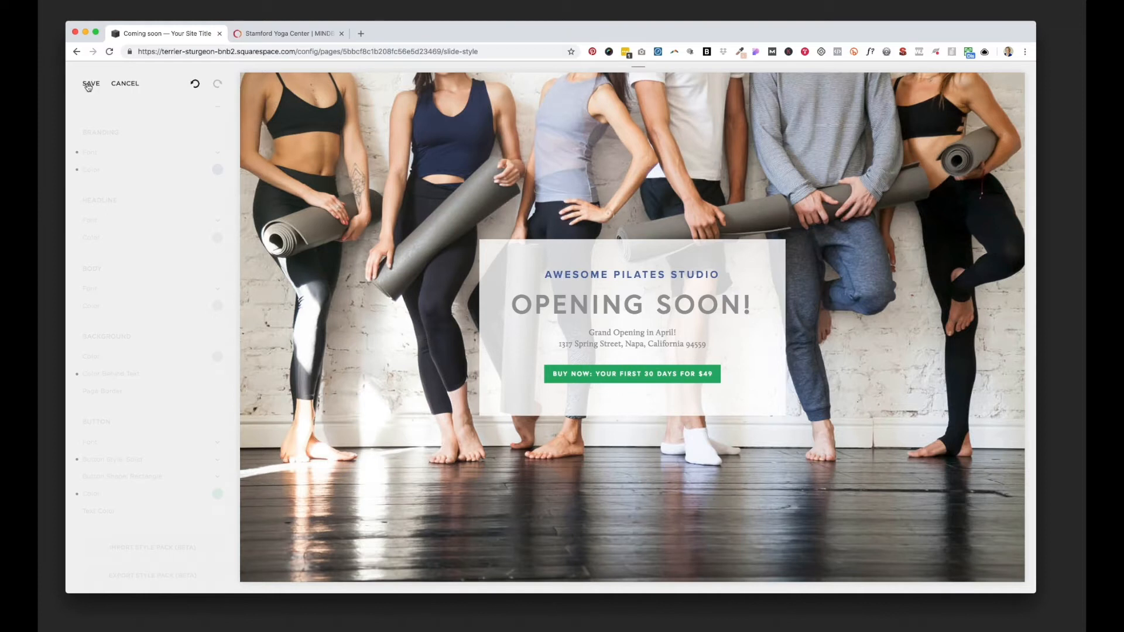
click(92, 84)
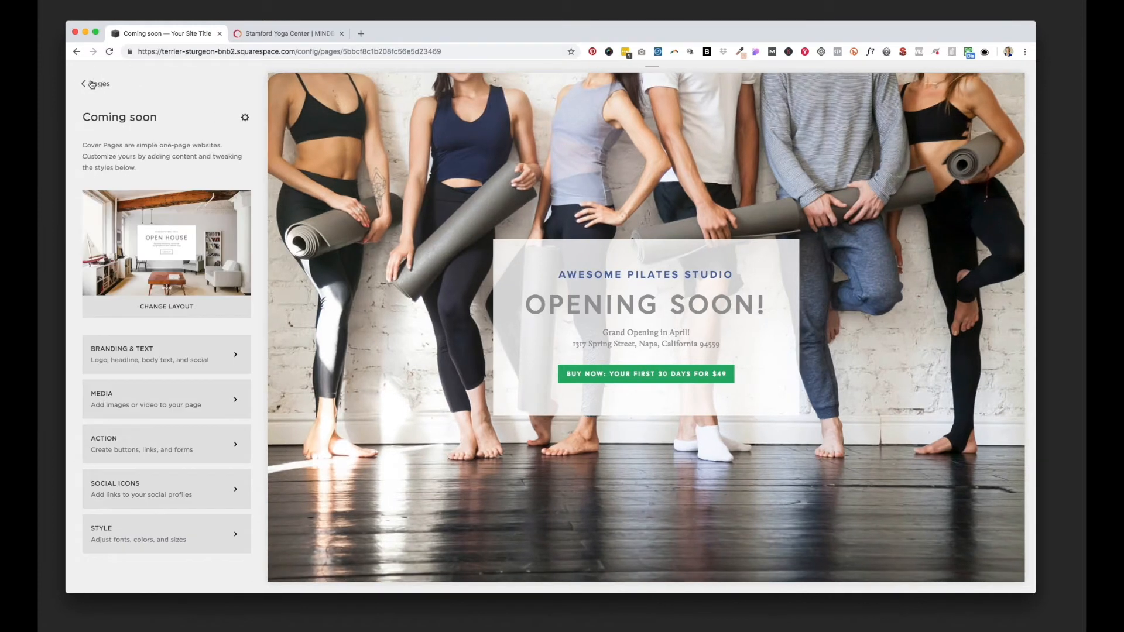
Step: Set the Coming soon cover page as the site's homepage and save its page settings
click(92, 84)
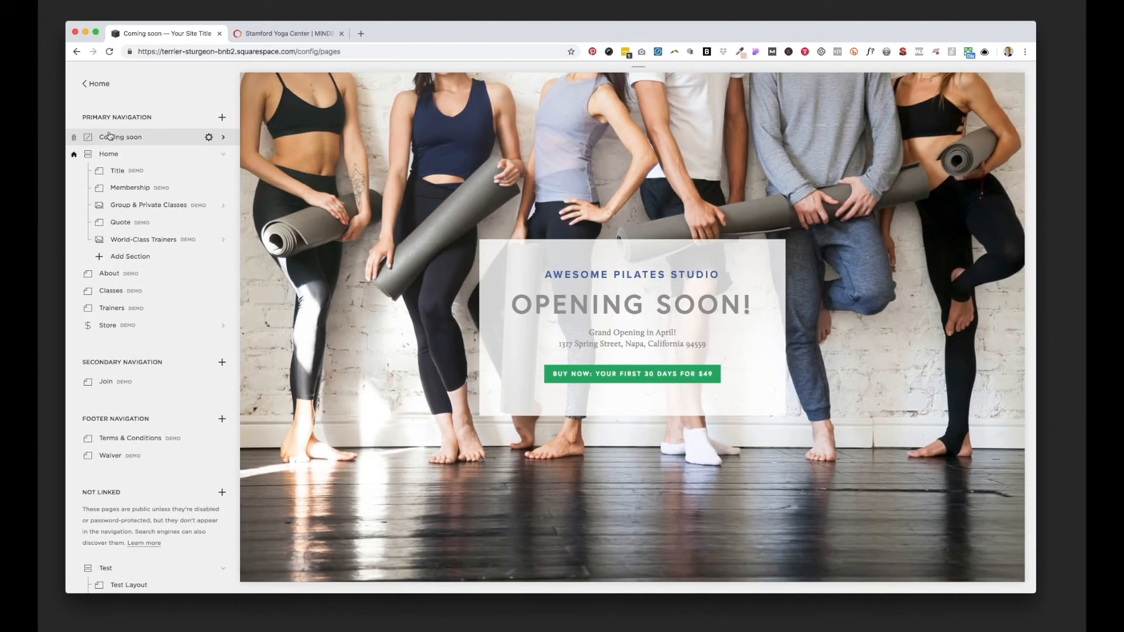
click(208, 138)
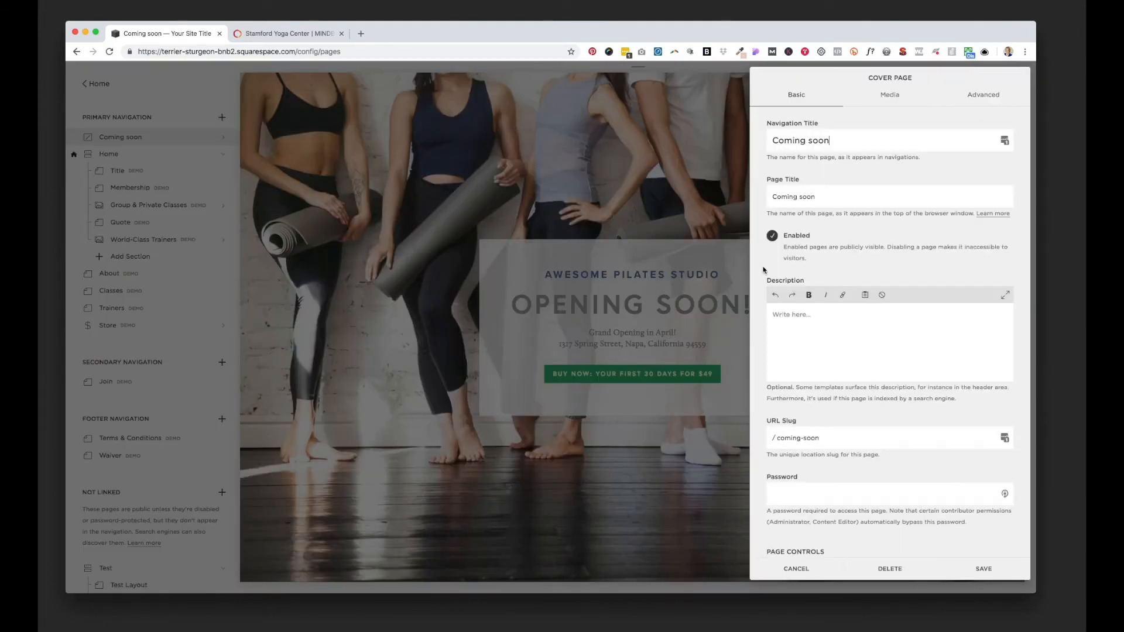
scroll(779, 275, down, 2)
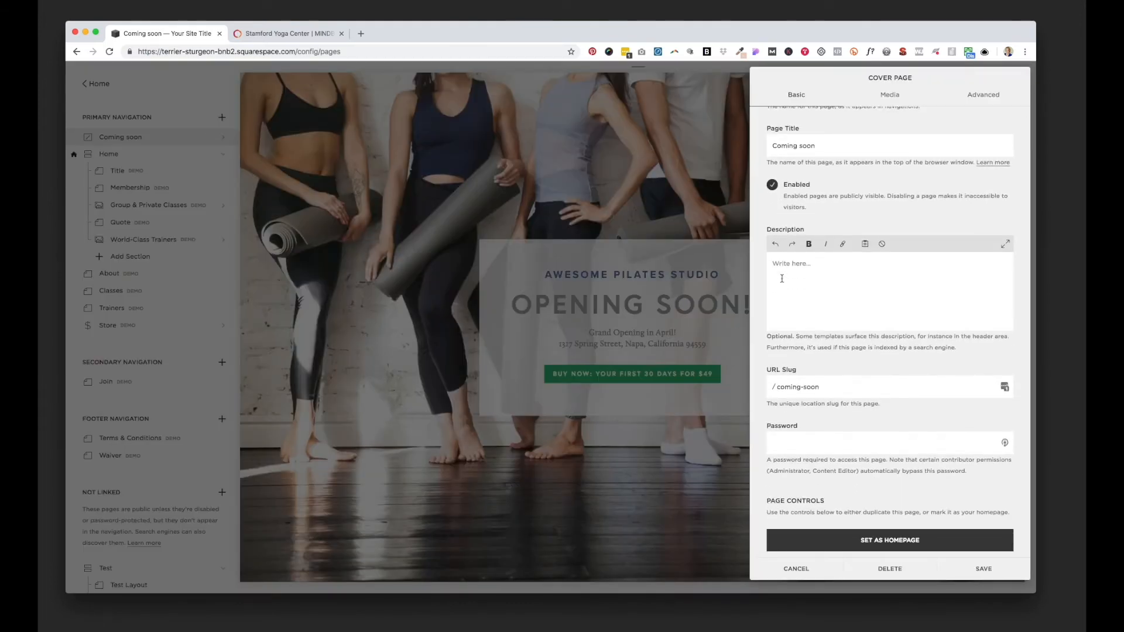
scroll(837, 456, down, 2)
click(874, 495)
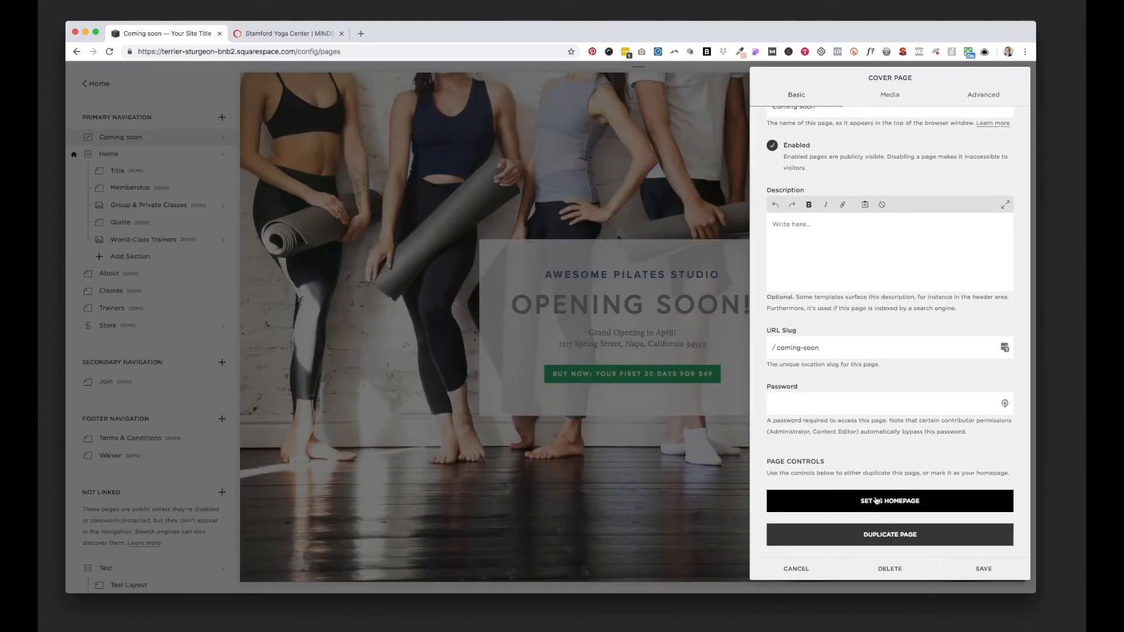
click(915, 530)
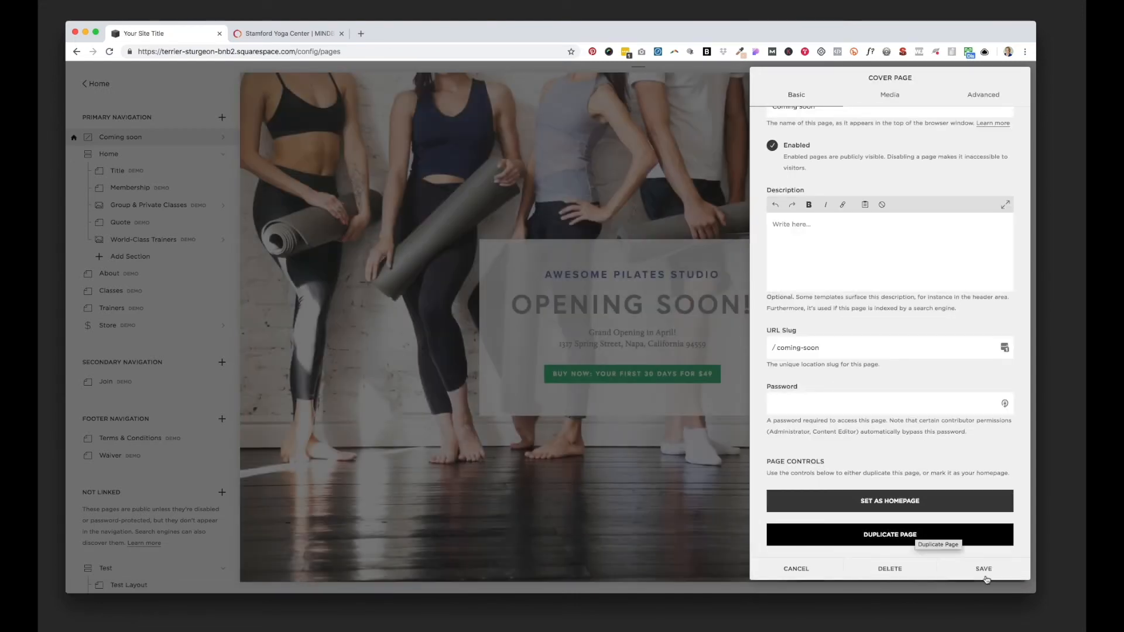
click(988, 567)
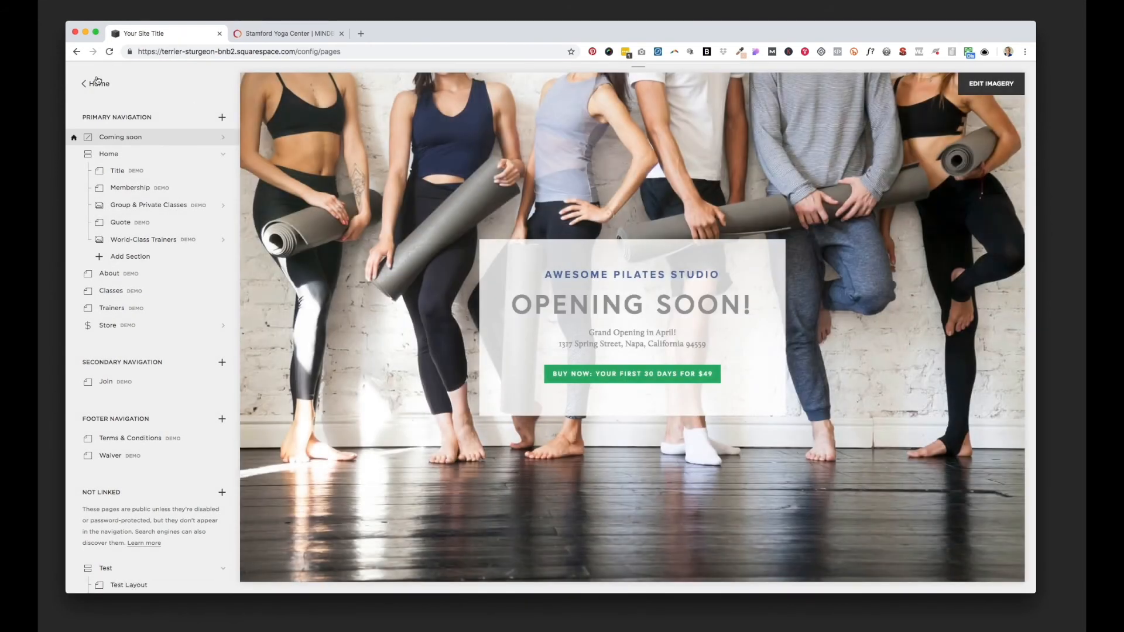
Step: Review the site's domain settings for getting or connecting a domain, and return to the general settings
click(96, 85)
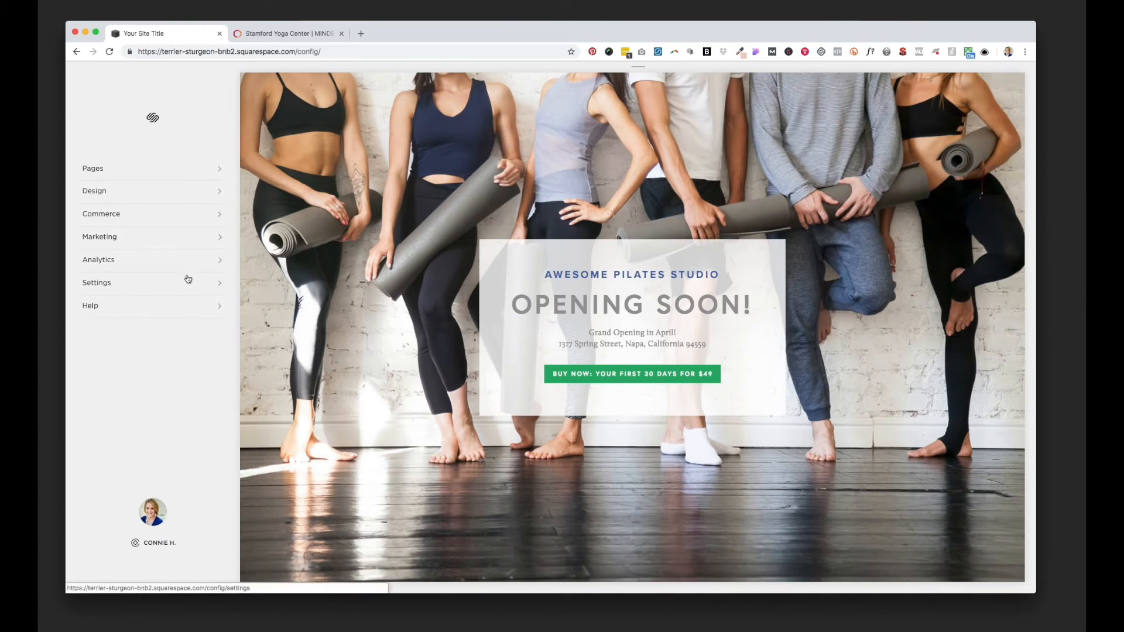
click(219, 284)
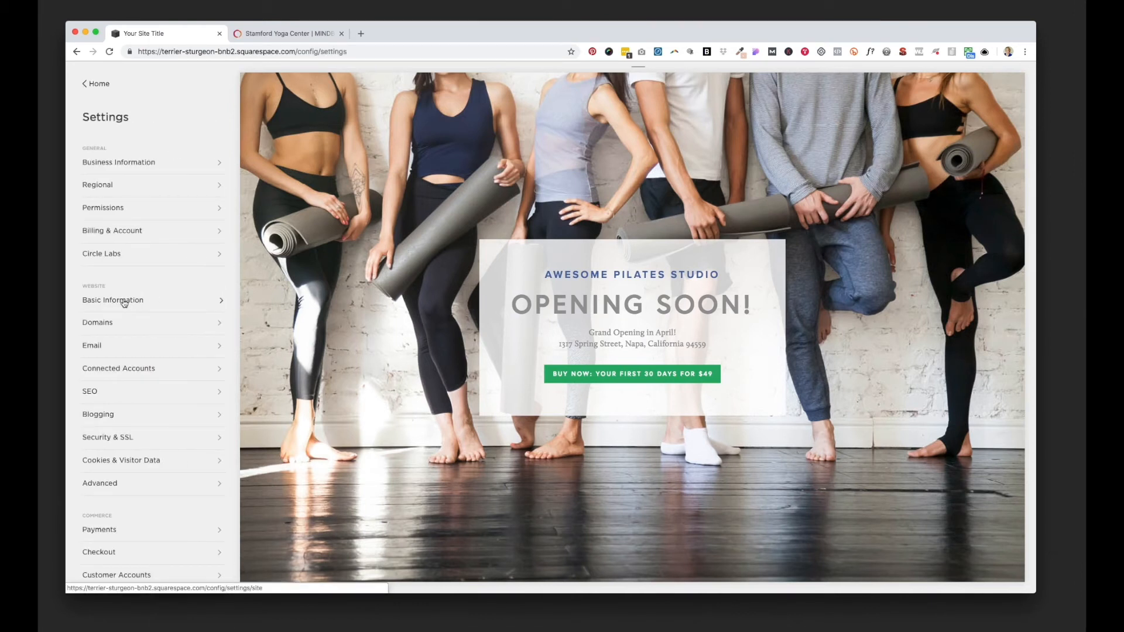
click(219, 325)
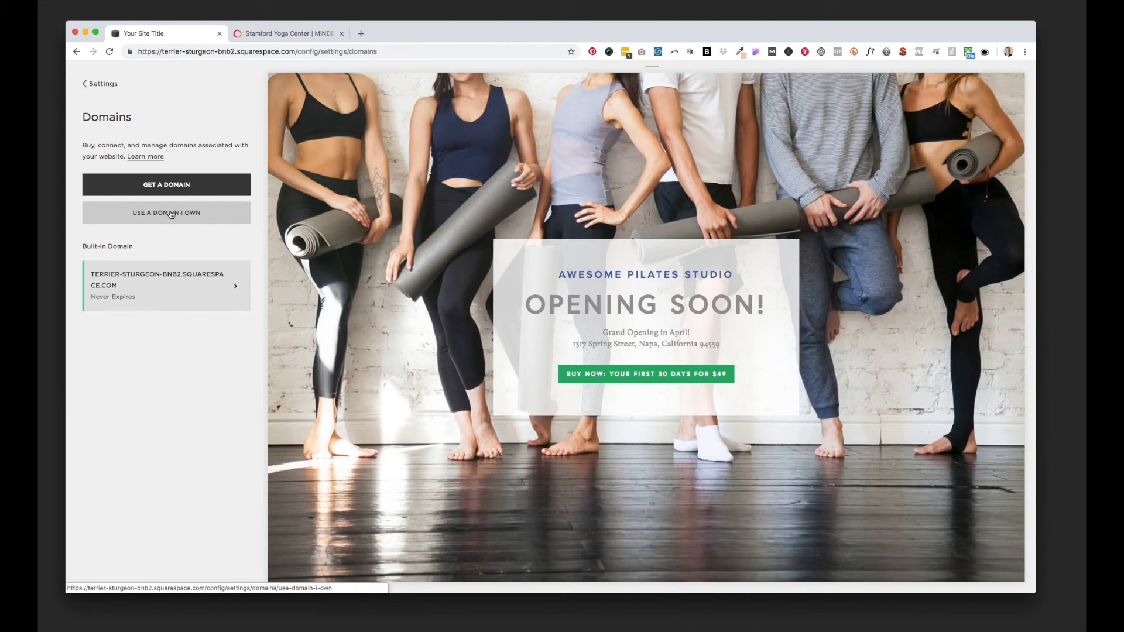
click(101, 84)
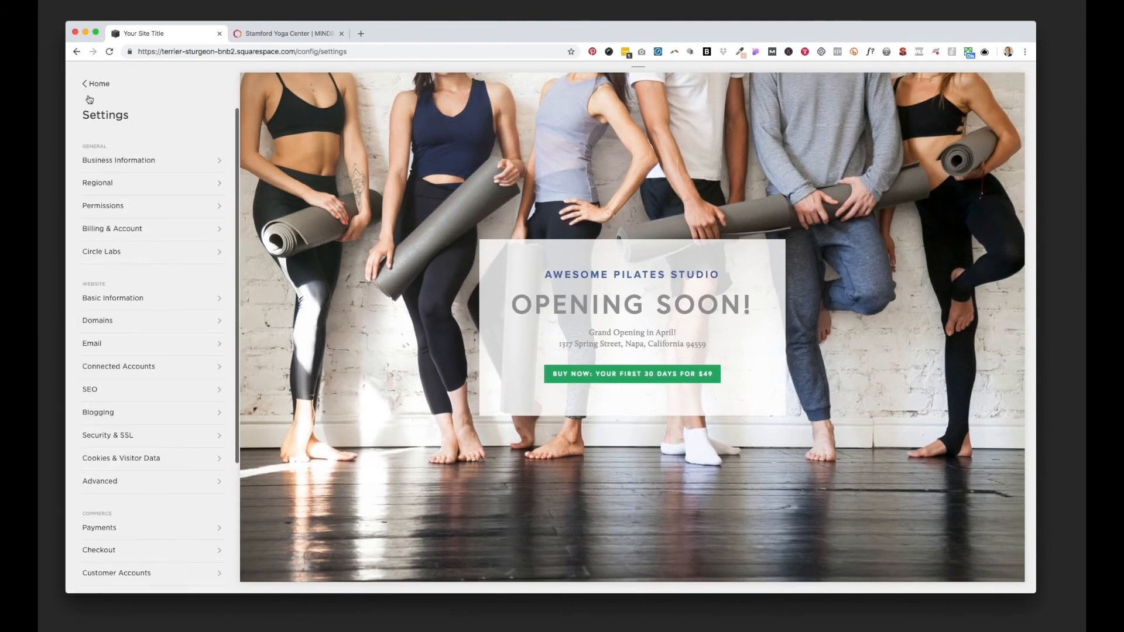